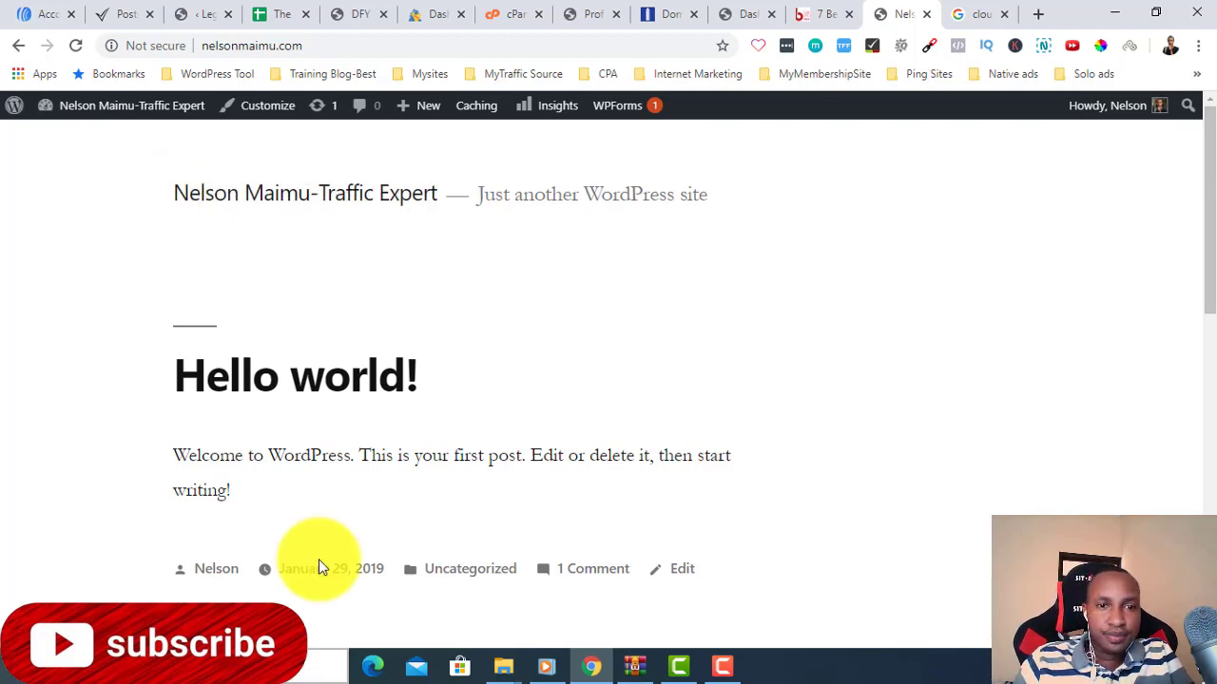
Open Cloudflare's official website from the Google search results and go to its account sign-up
click(966, 11)
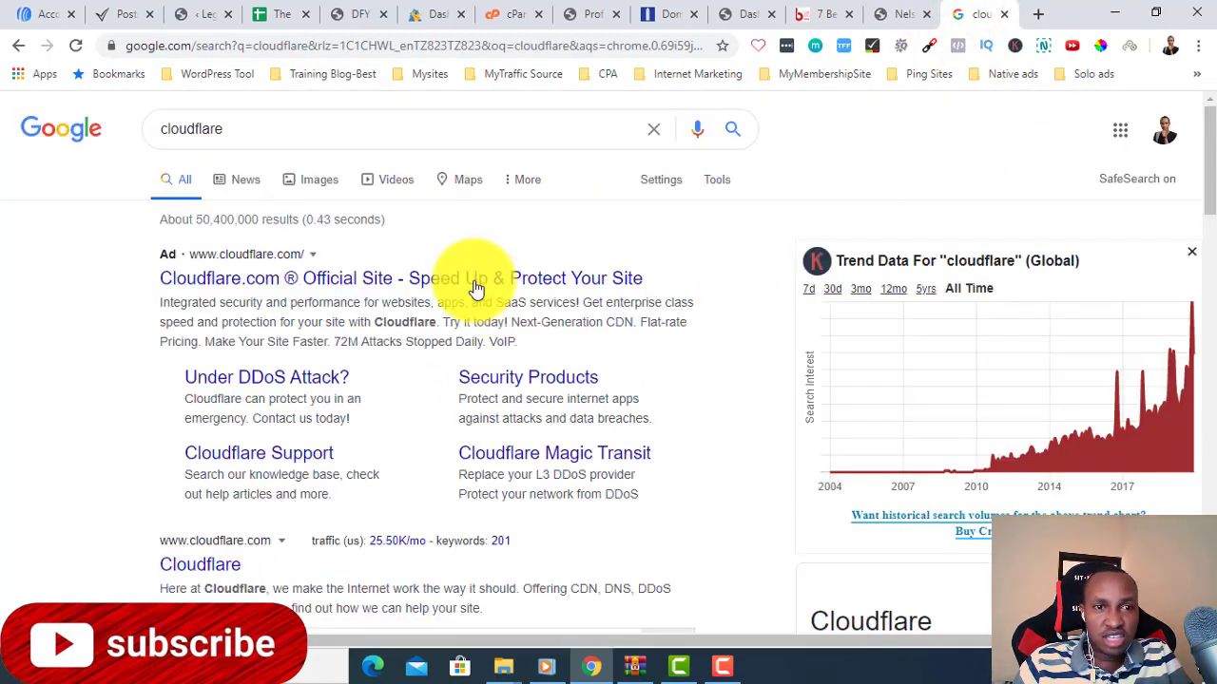
scroll(8, 409, down, 3)
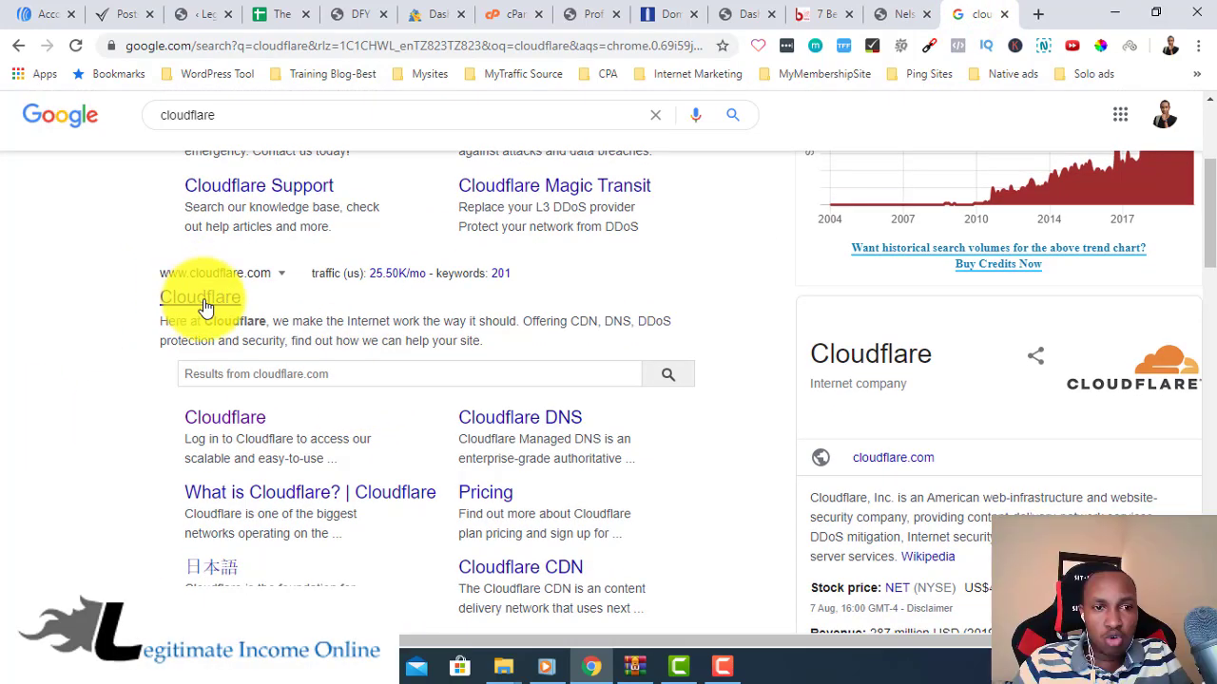
click(213, 299)
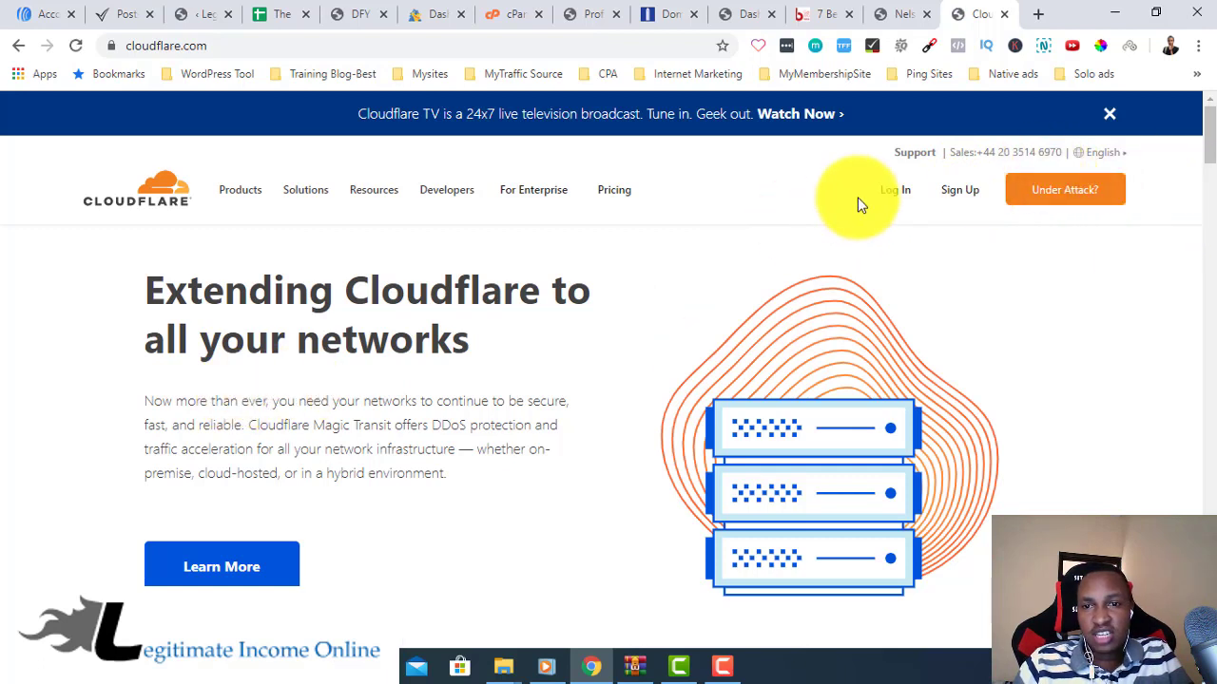
click(964, 198)
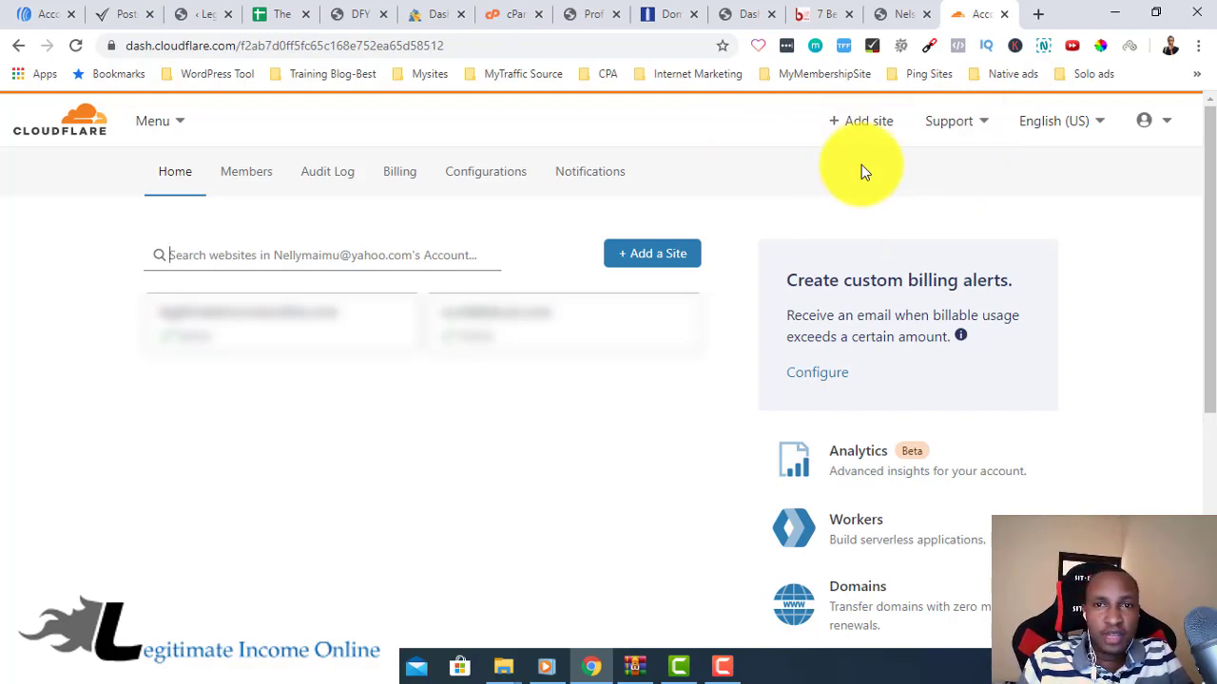
Copy the WordPress site's web address from its home page and return to the Cloudflare dashboard
click(901, 13)
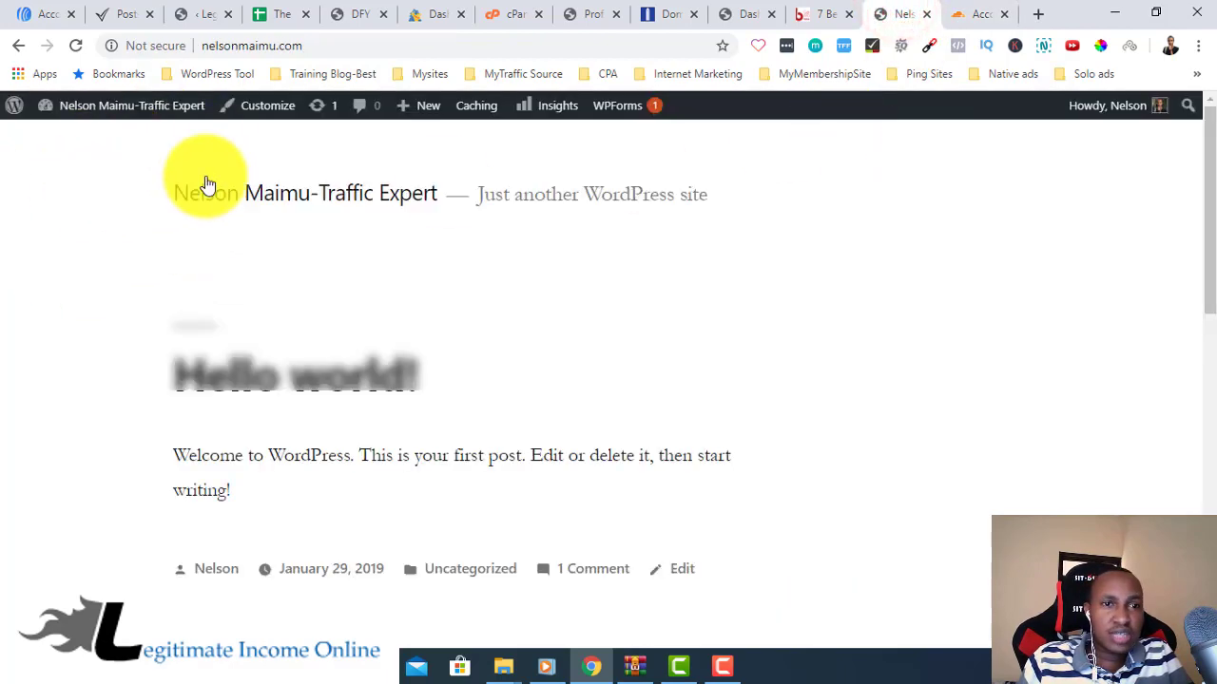
scroll(535, 423, down, 1)
scroll(535, 420, down, 10)
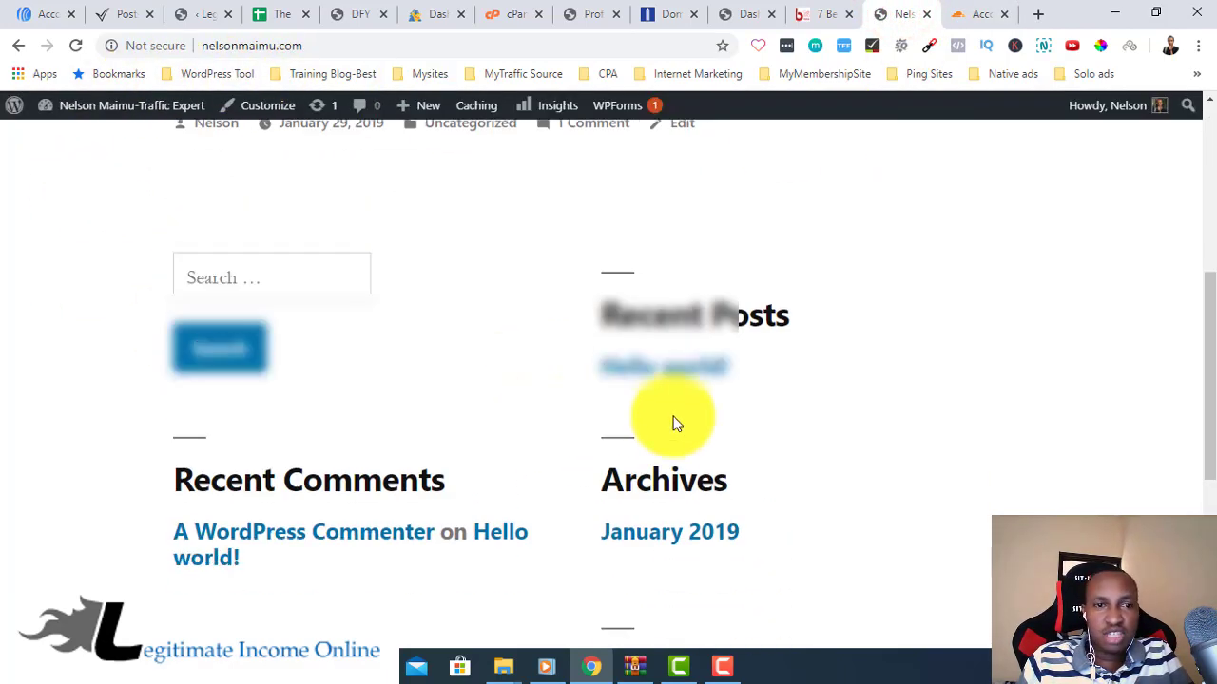
scroll(827, 399, up, 10)
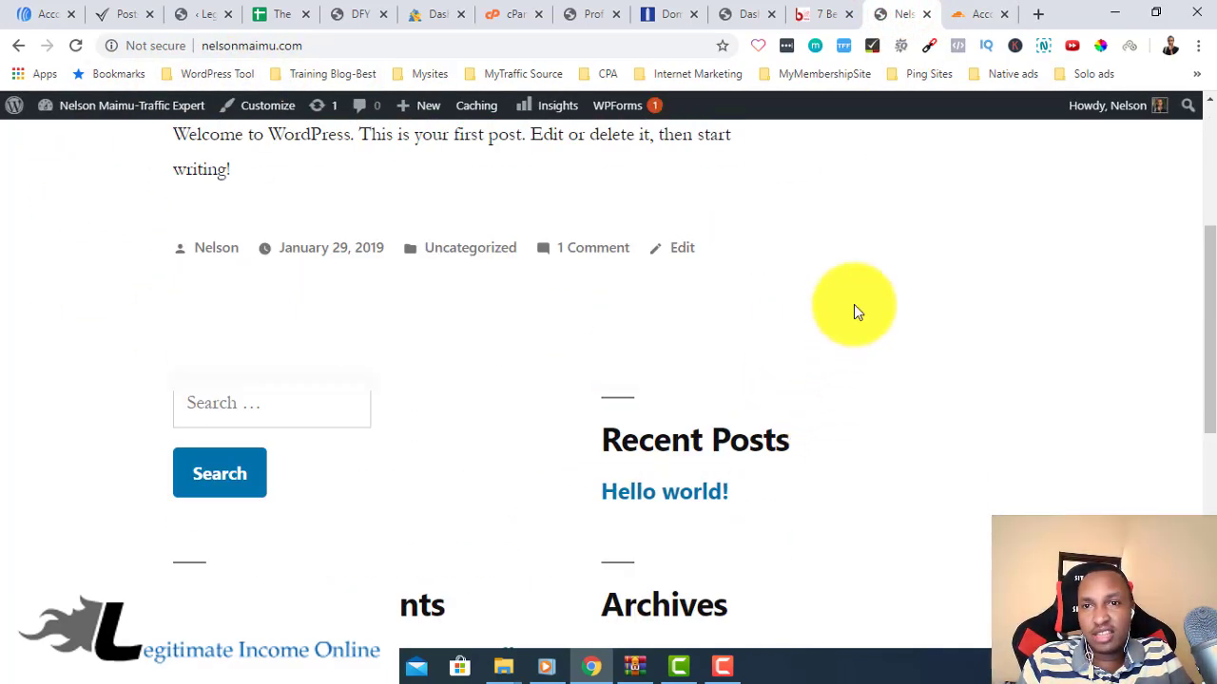
click(960, 11)
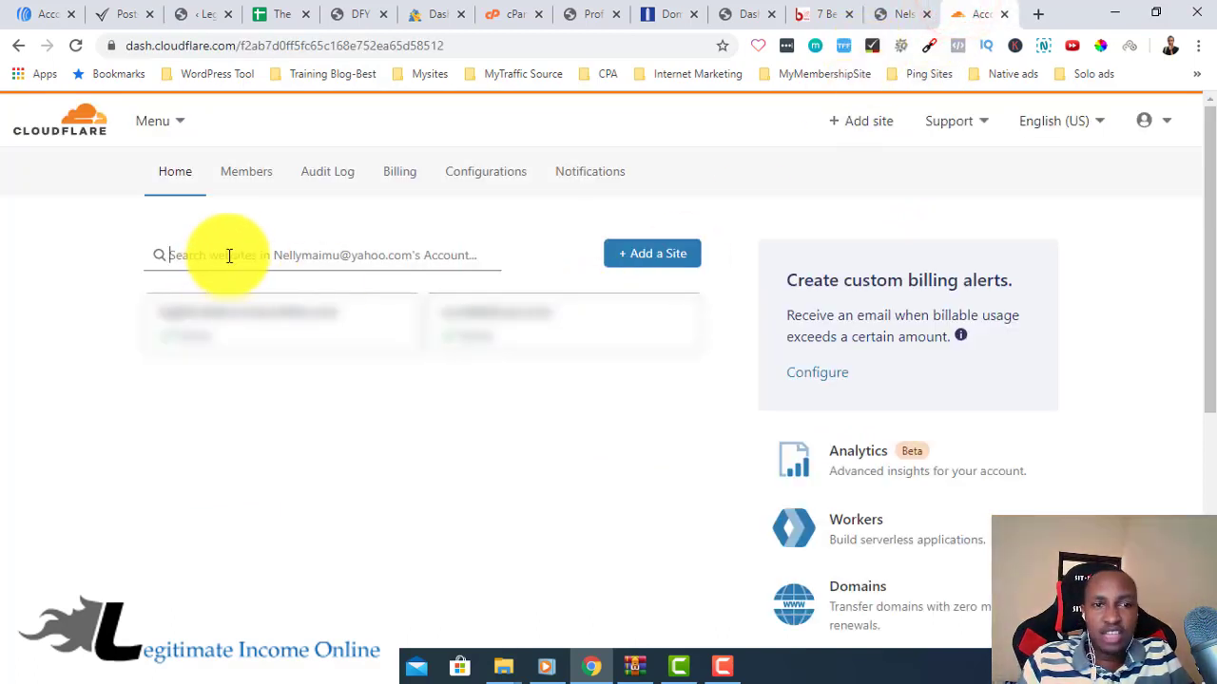
click(905, 9)
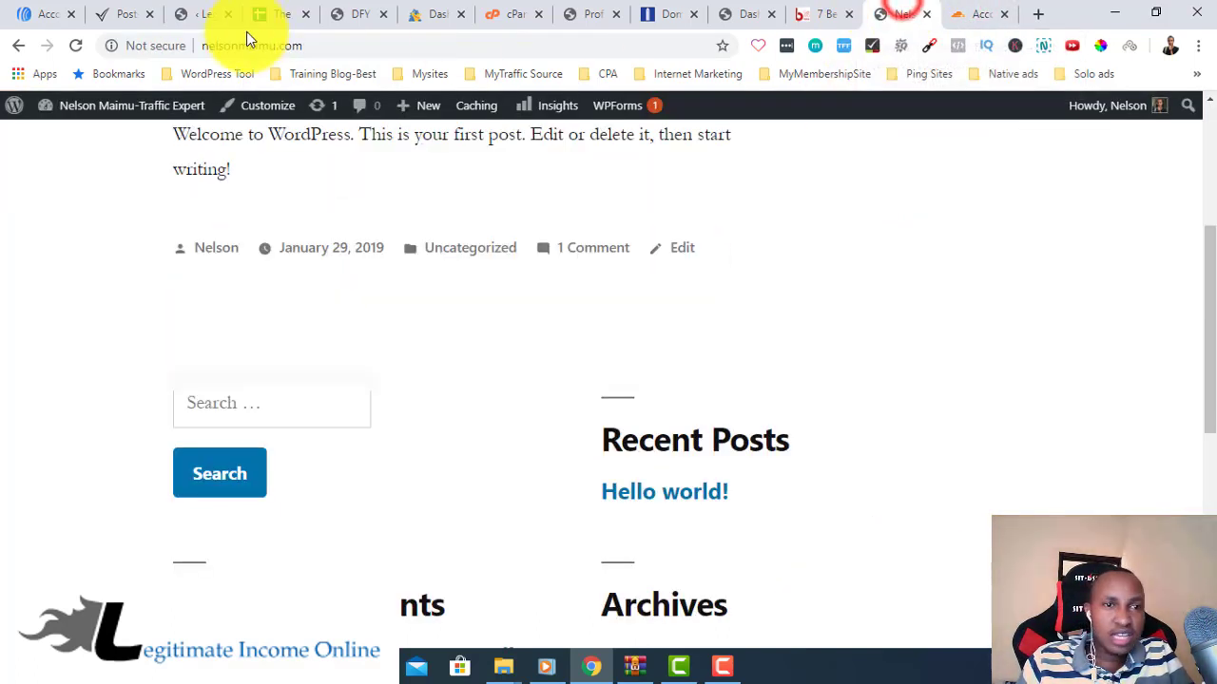
click(300, 49)
key(ctrl+c)
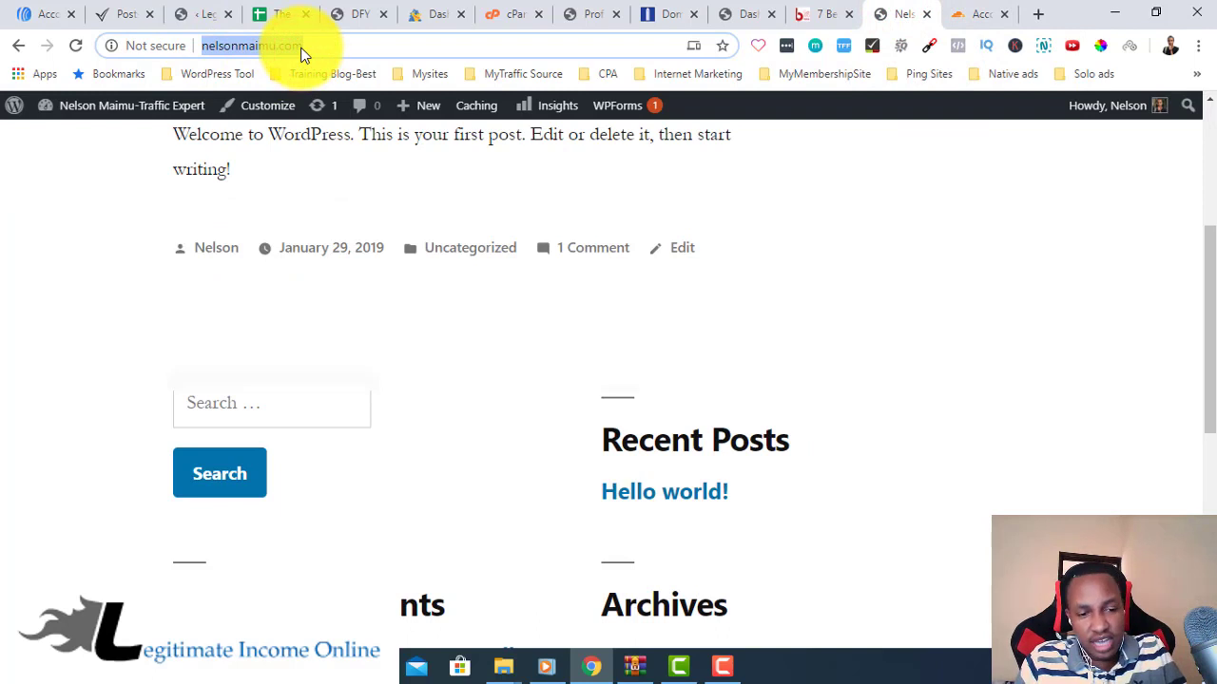
click(960, 13)
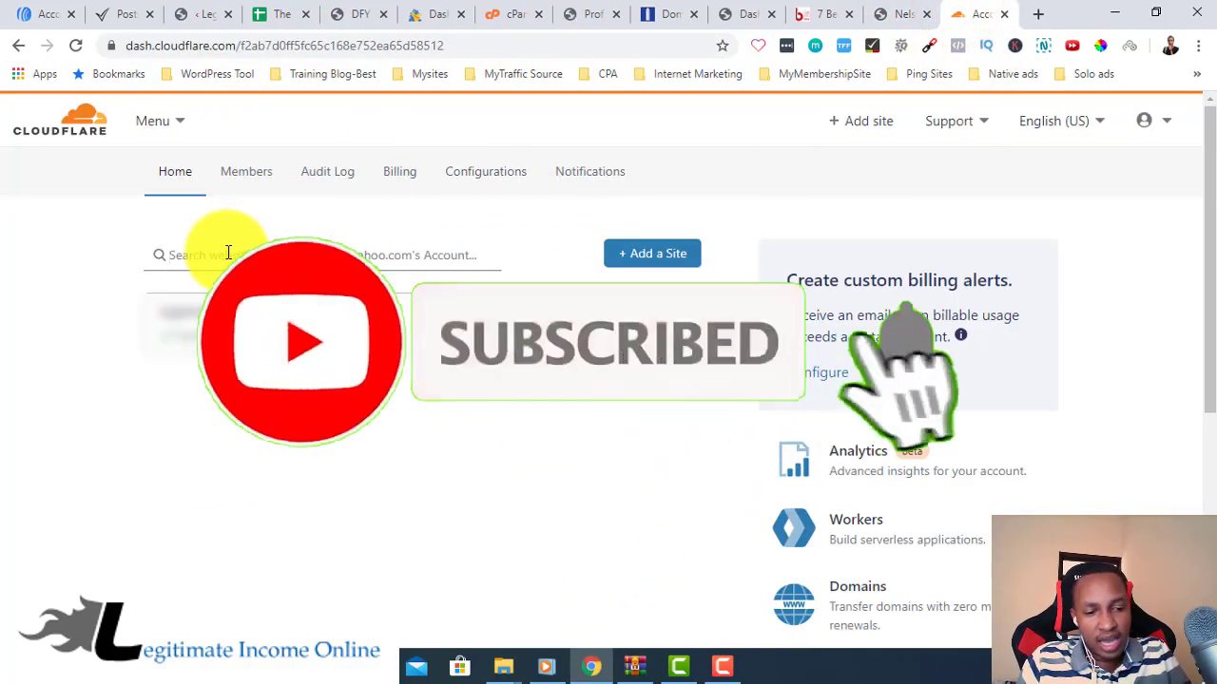
key(ctrl+v)
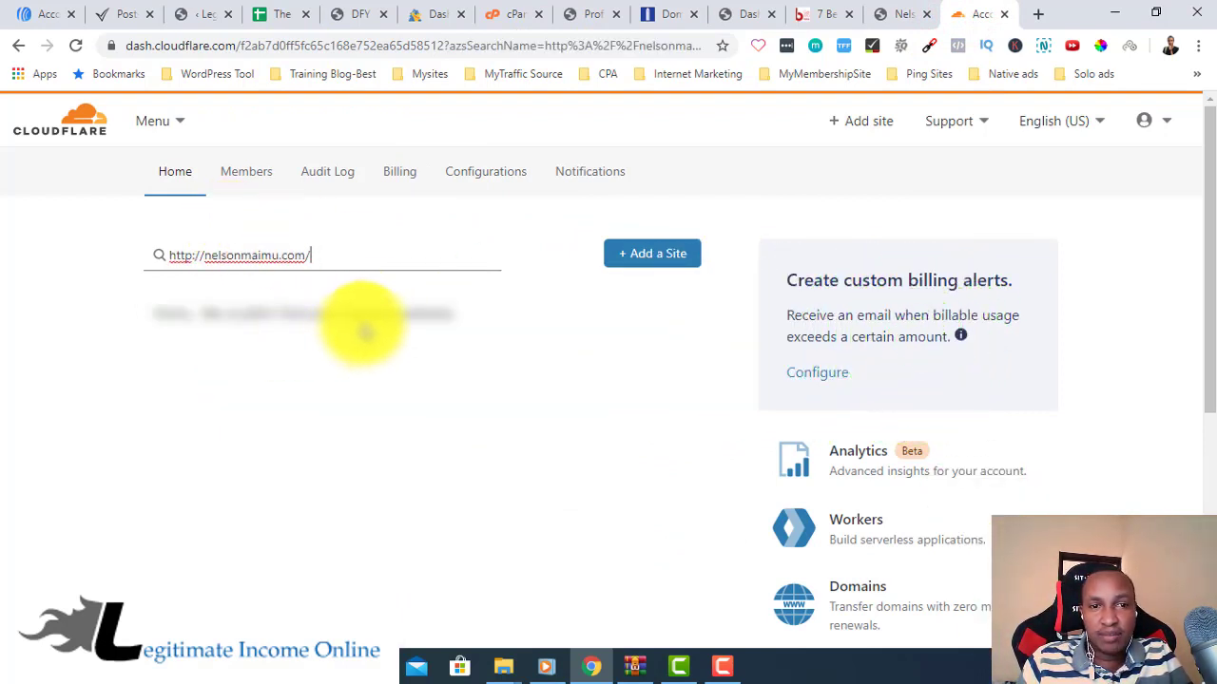
drag(202, 255, 140, 261)
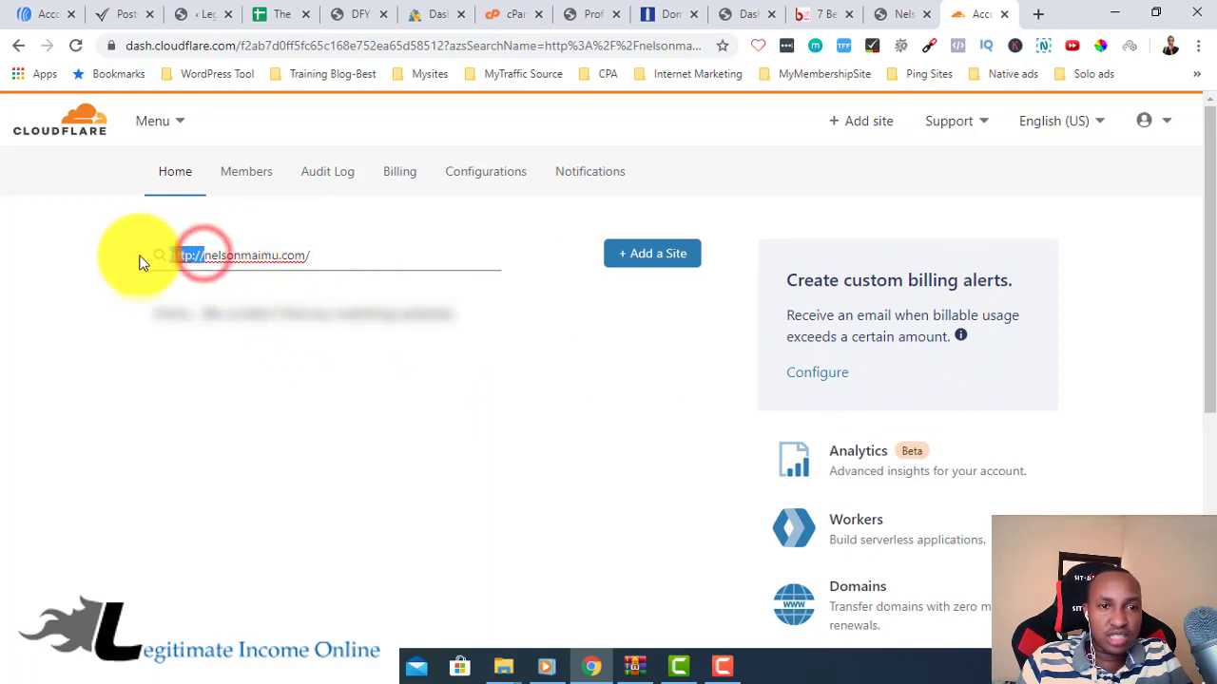
key(BackSpace)
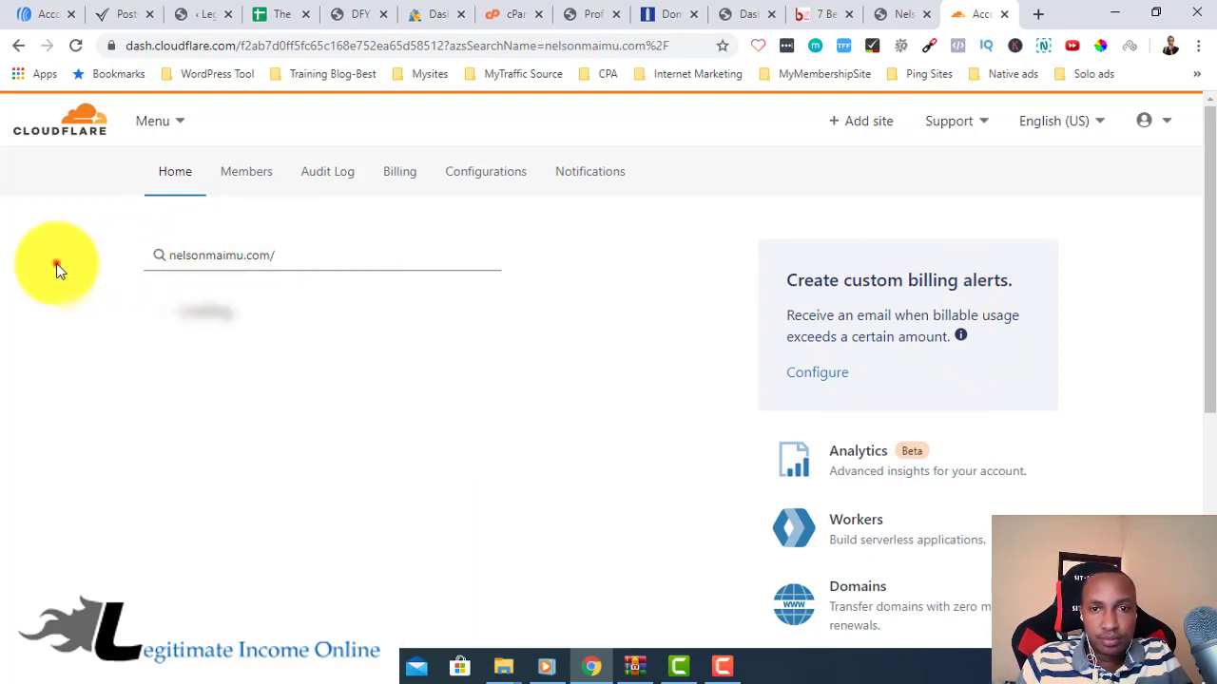
click(56, 264)
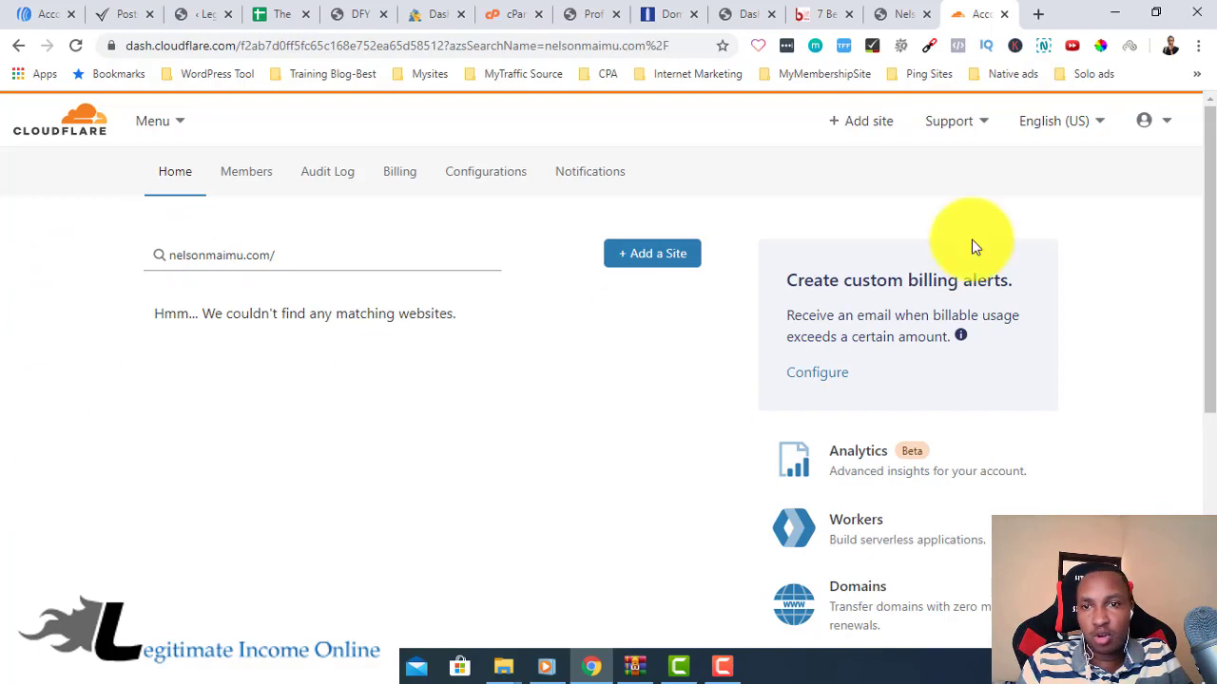
click(862, 120)
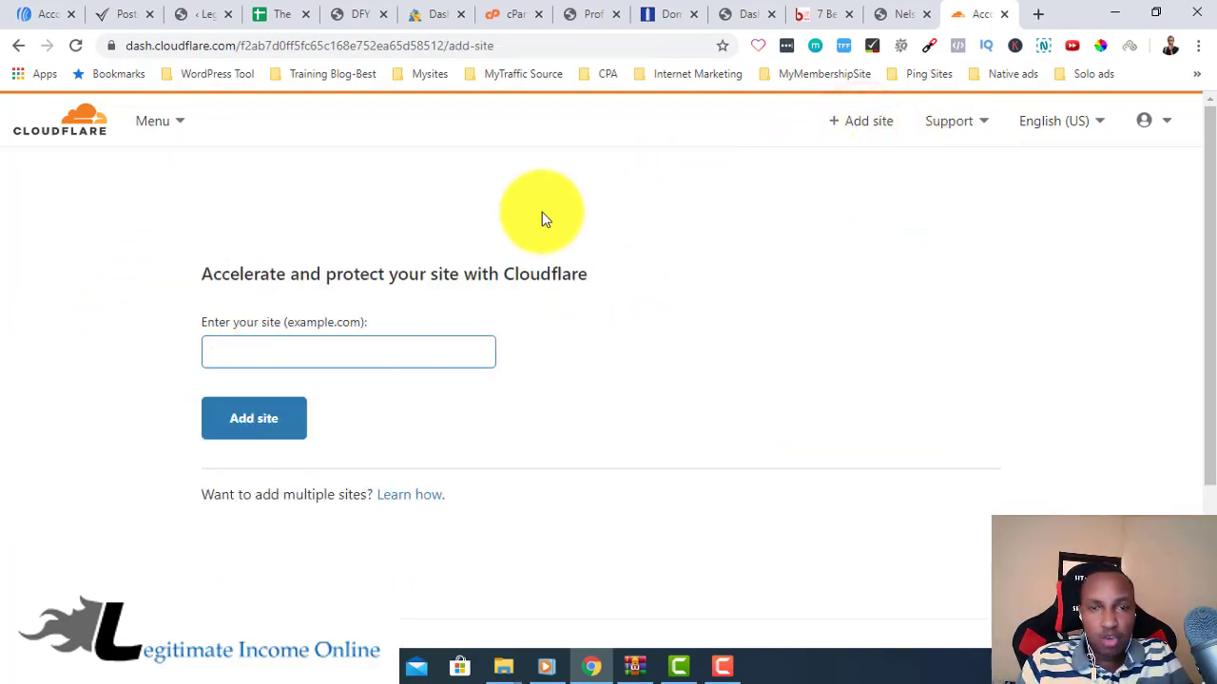
key(ctrl+v)
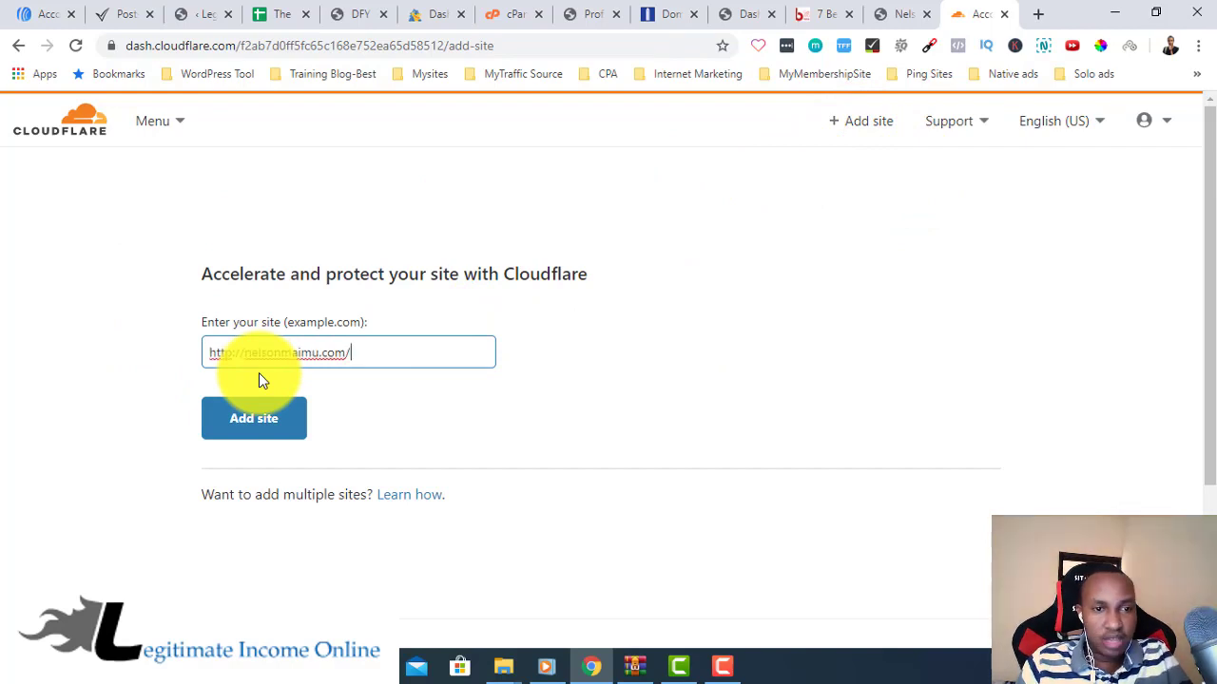
click(247, 353)
drag(248, 353, 149, 361)
key(BackSpace)
click(378, 353)
key(BackSpace)
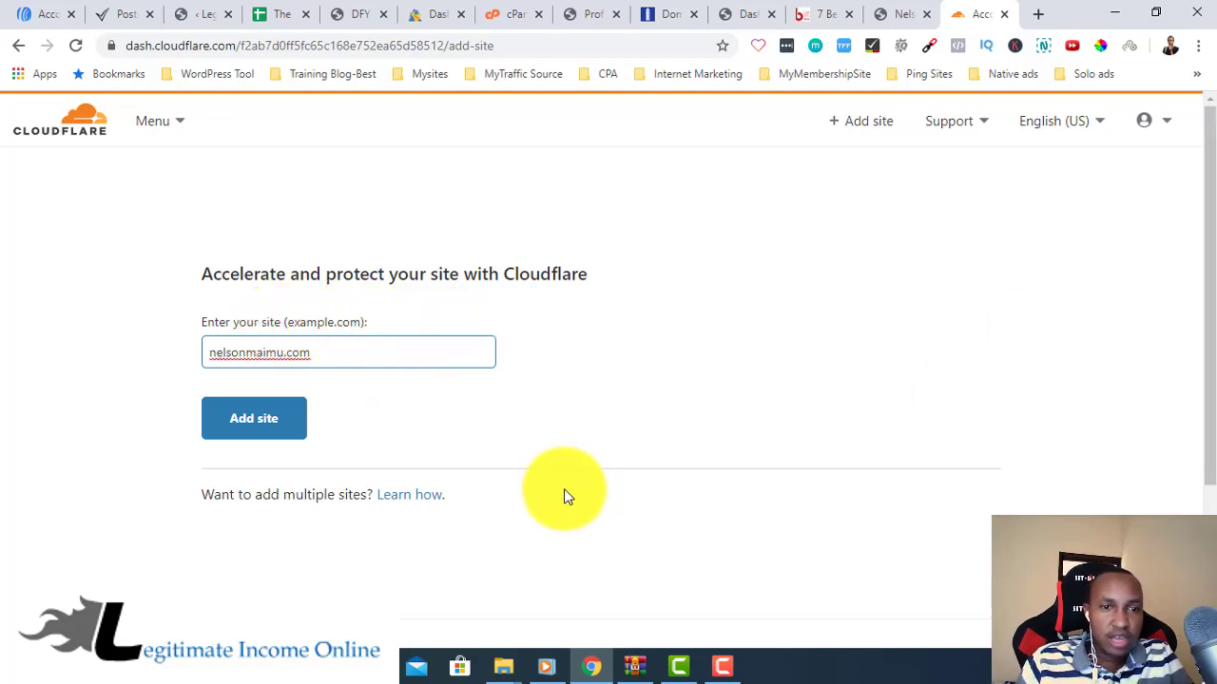
click(253, 419)
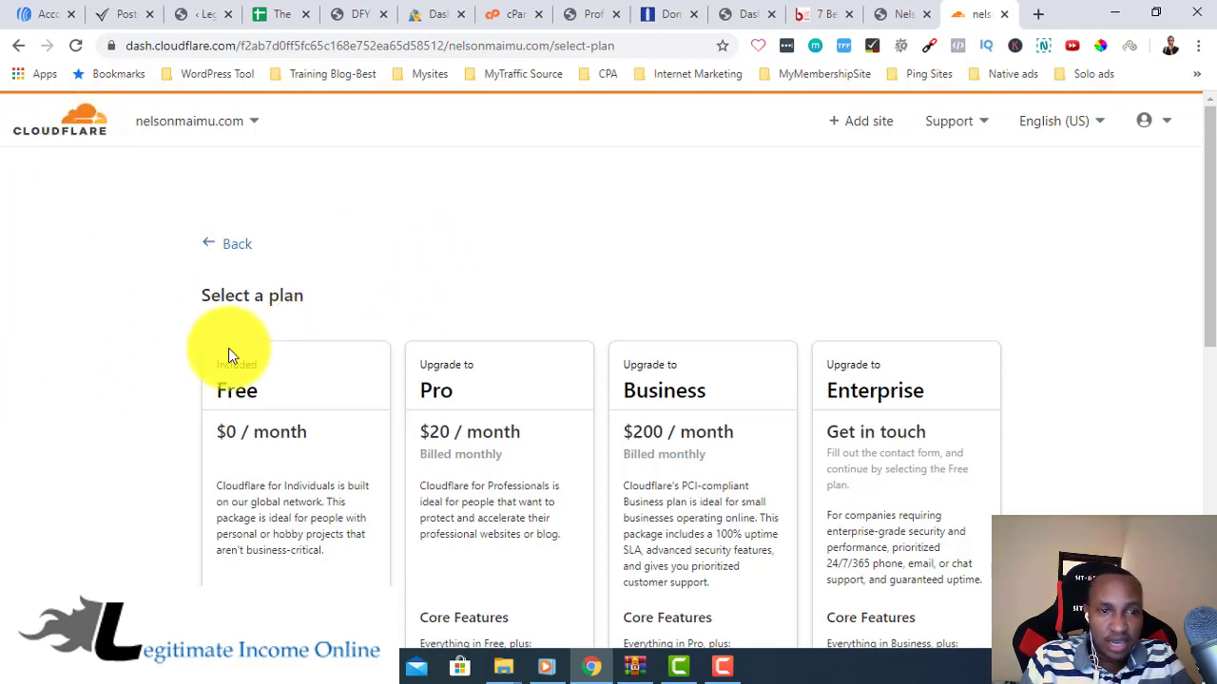
Compare the Cloudflare plans, select the Free plan at $0 / month and confirm it
scroll(28, 408, down, 3)
scroll(30, 403, up, 1)
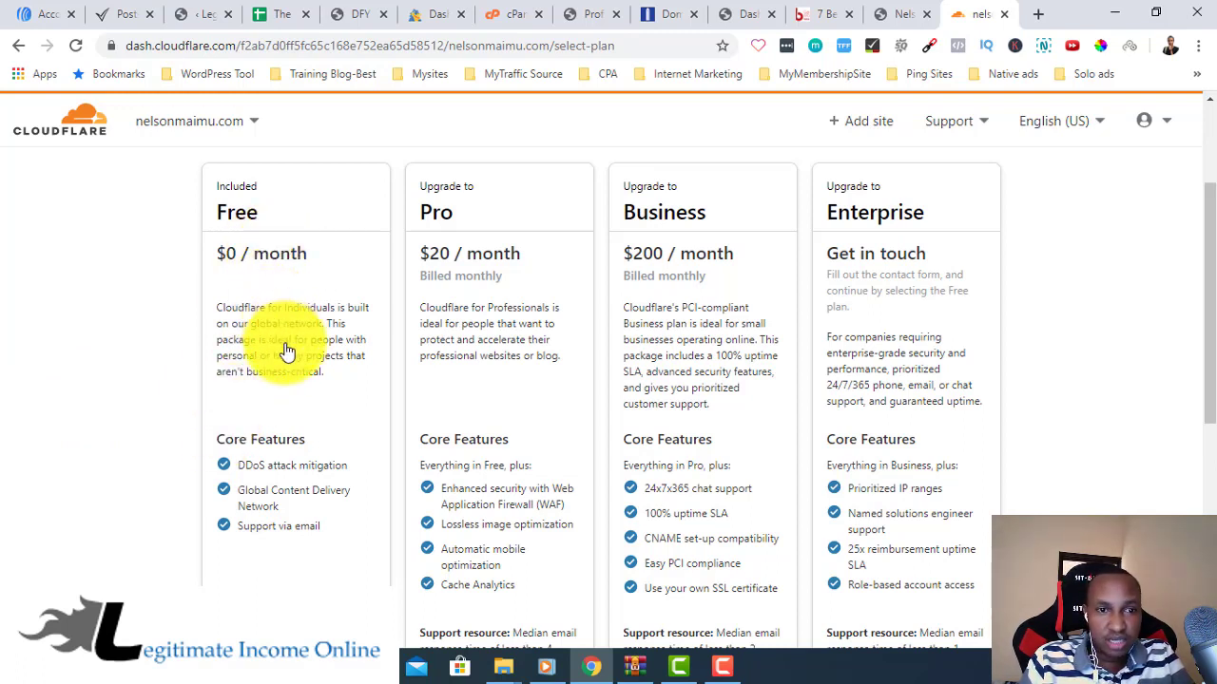
scroll(257, 369, down, 3)
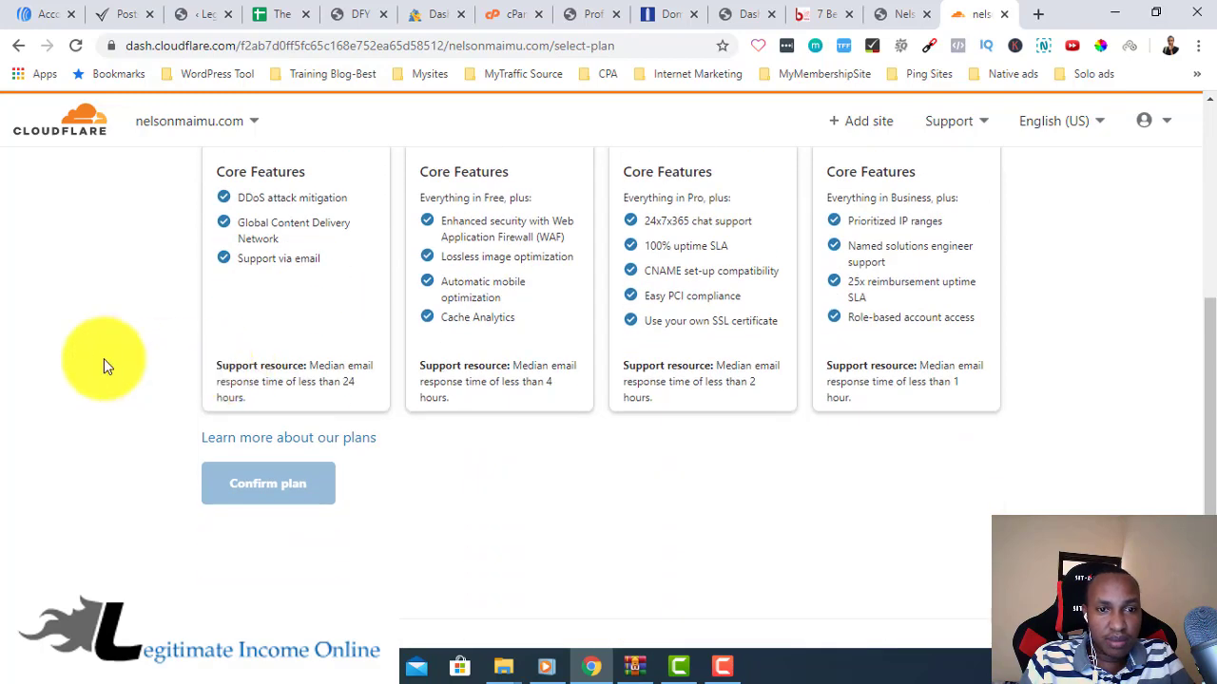
scroll(105, 364, up, 1)
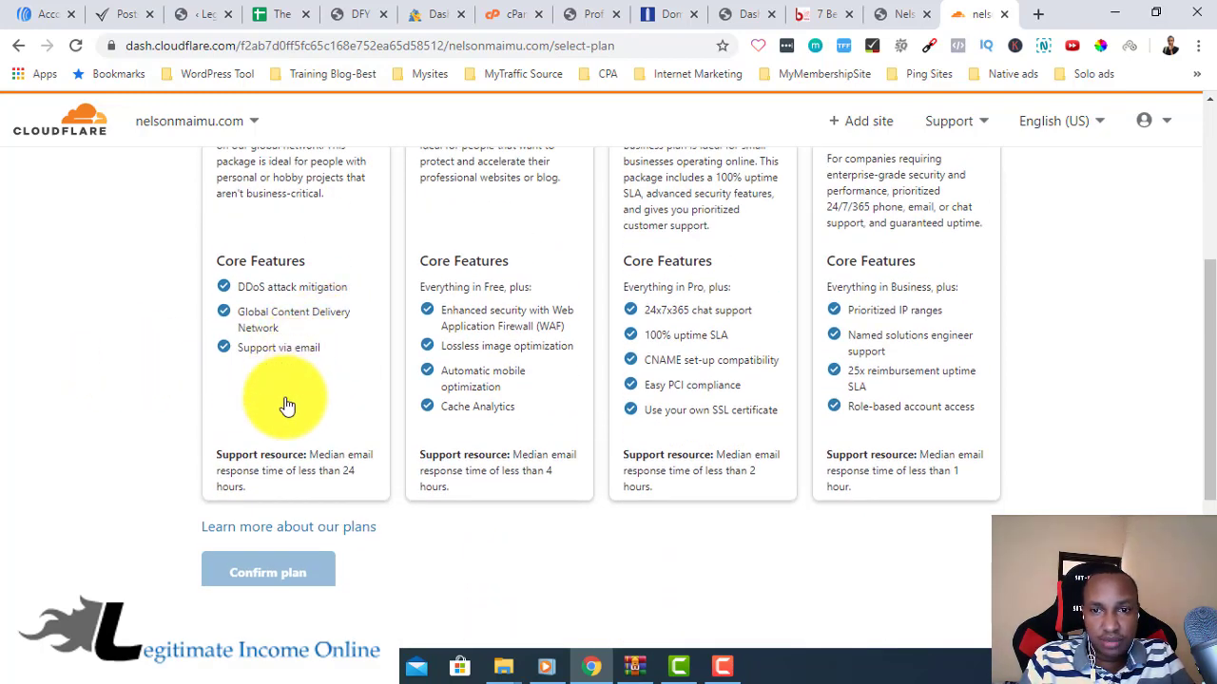
scroll(275, 342, up, 2)
click(271, 334)
scroll(276, 418, down, 3)
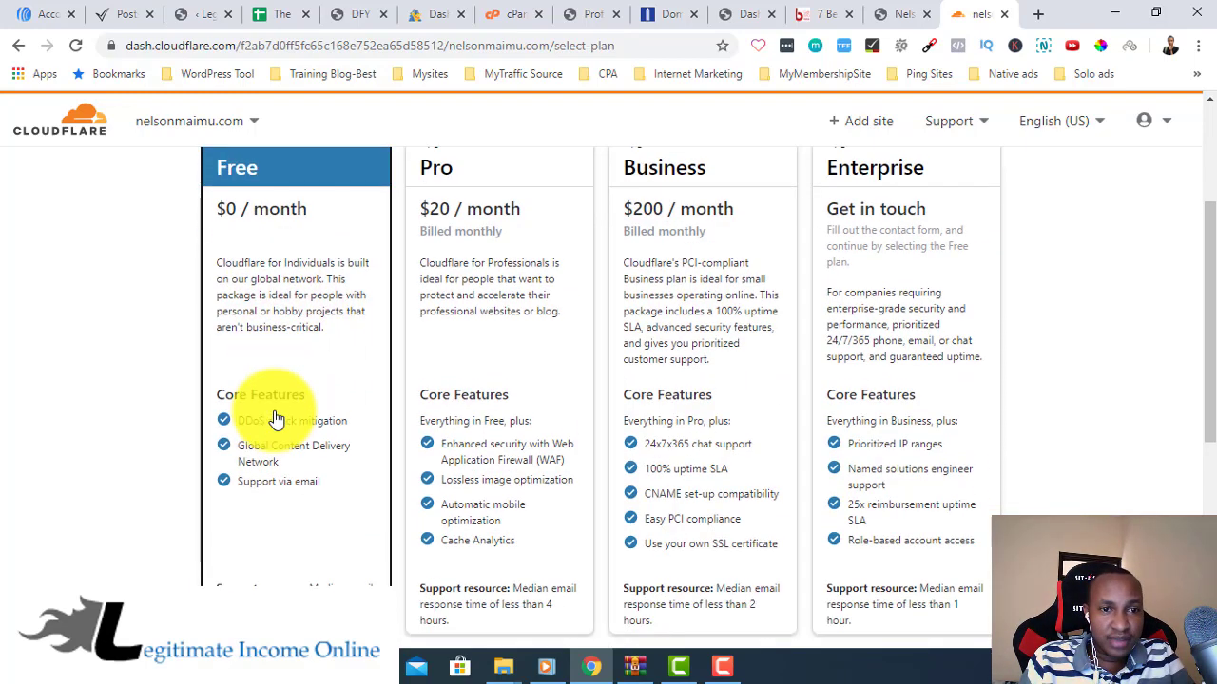
click(284, 489)
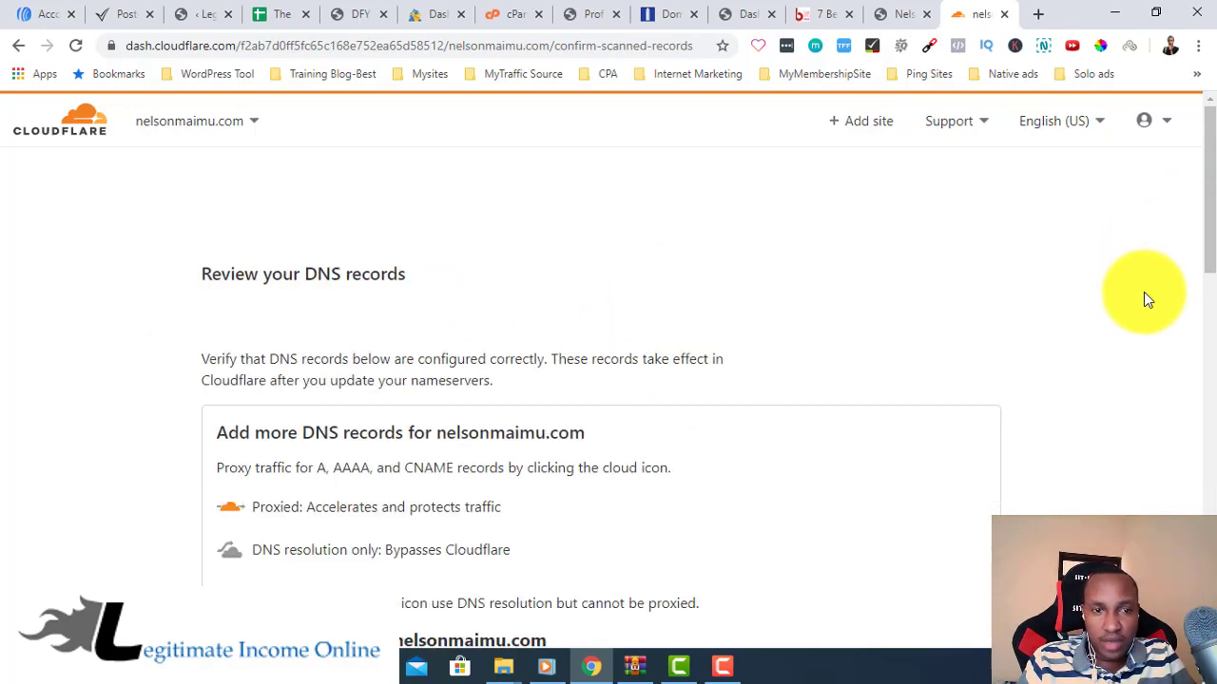
Review the site's scanned DNS records and continue to the instructions for changing nameservers
scroll(1016, 303, down, 3)
scroll(979, 258, down, 1)
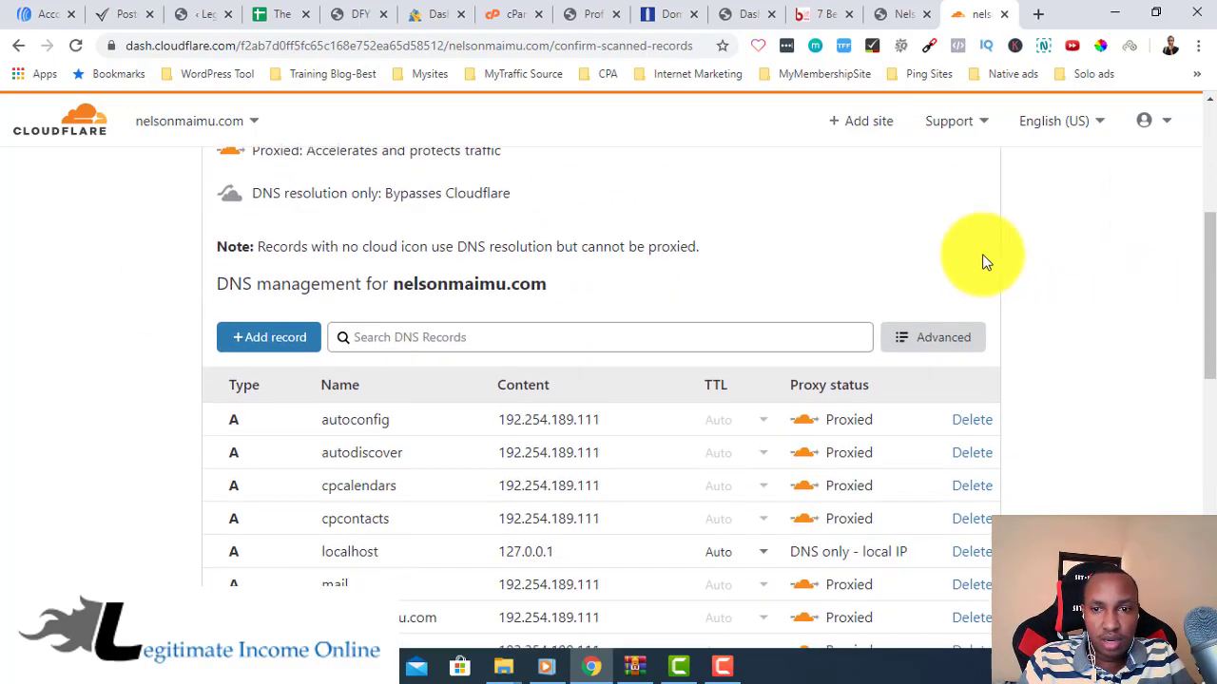
scroll(1157, 279, up, 1)
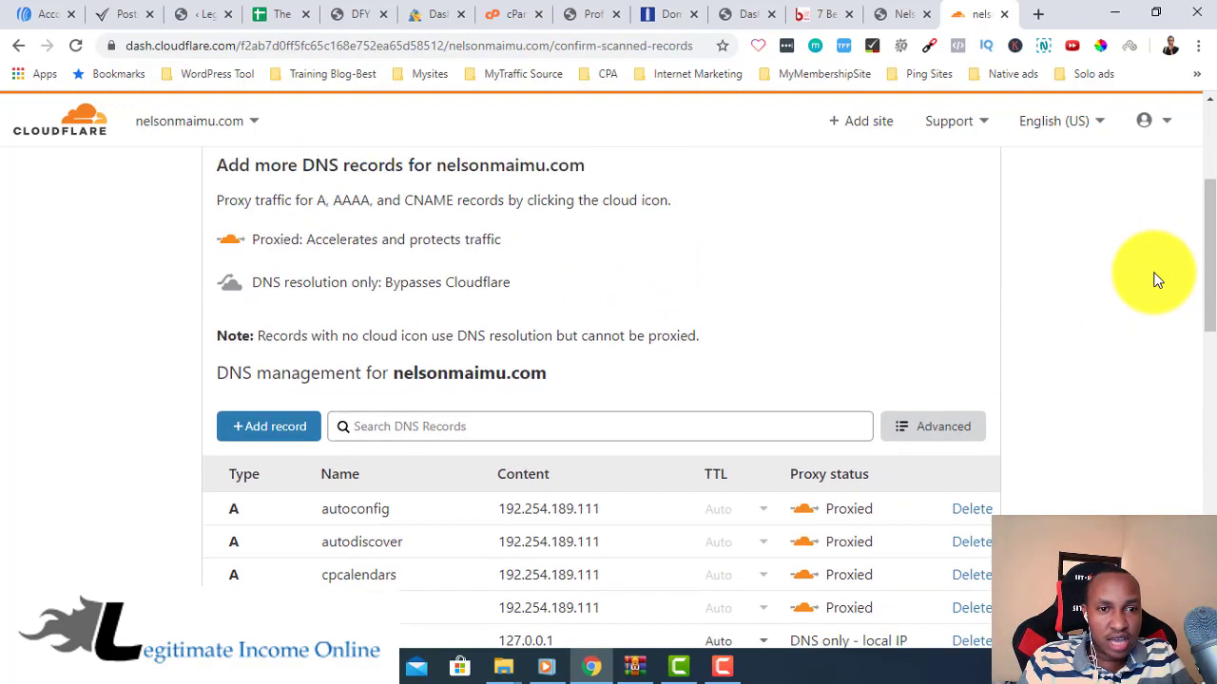
scroll(1157, 279, up, 1)
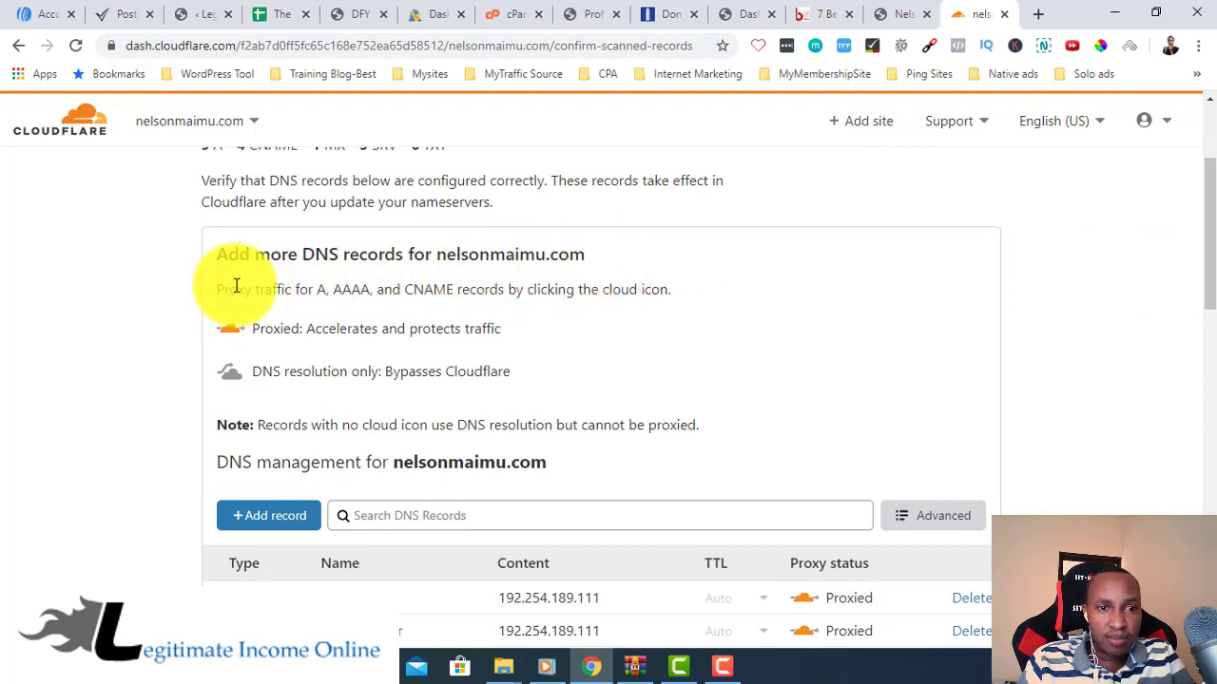
scroll(1202, 309, up, 2)
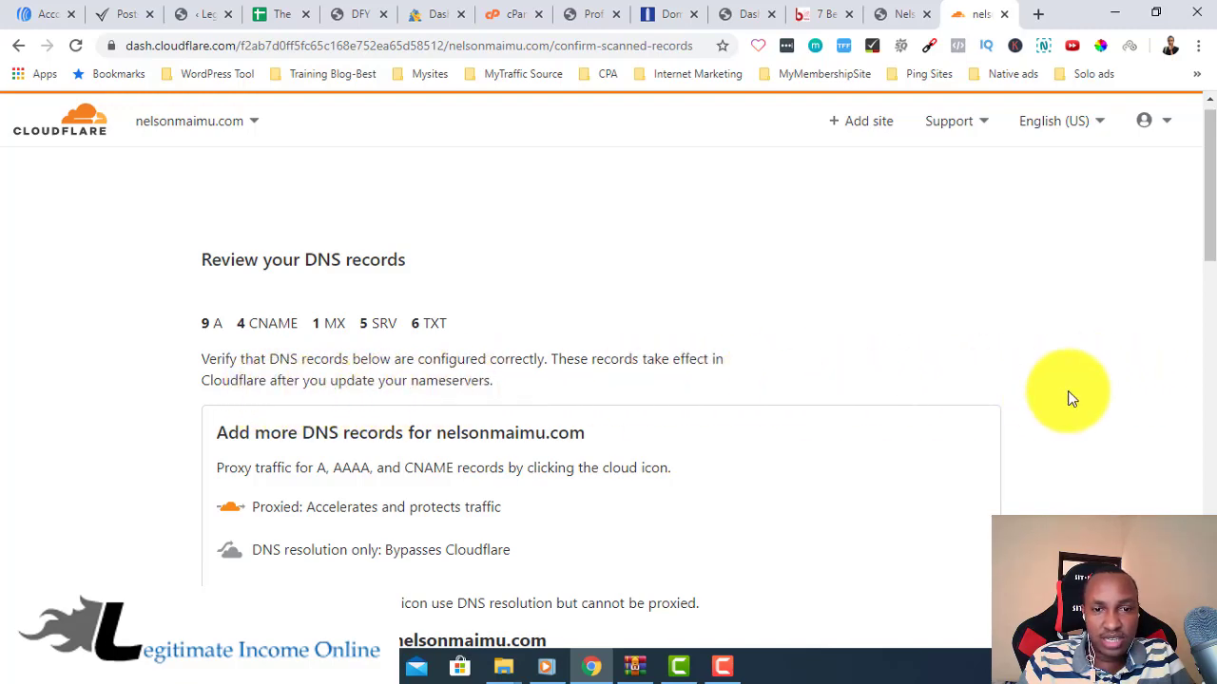
scroll(1068, 399, down, 5)
scroll(1067, 399, down, 7)
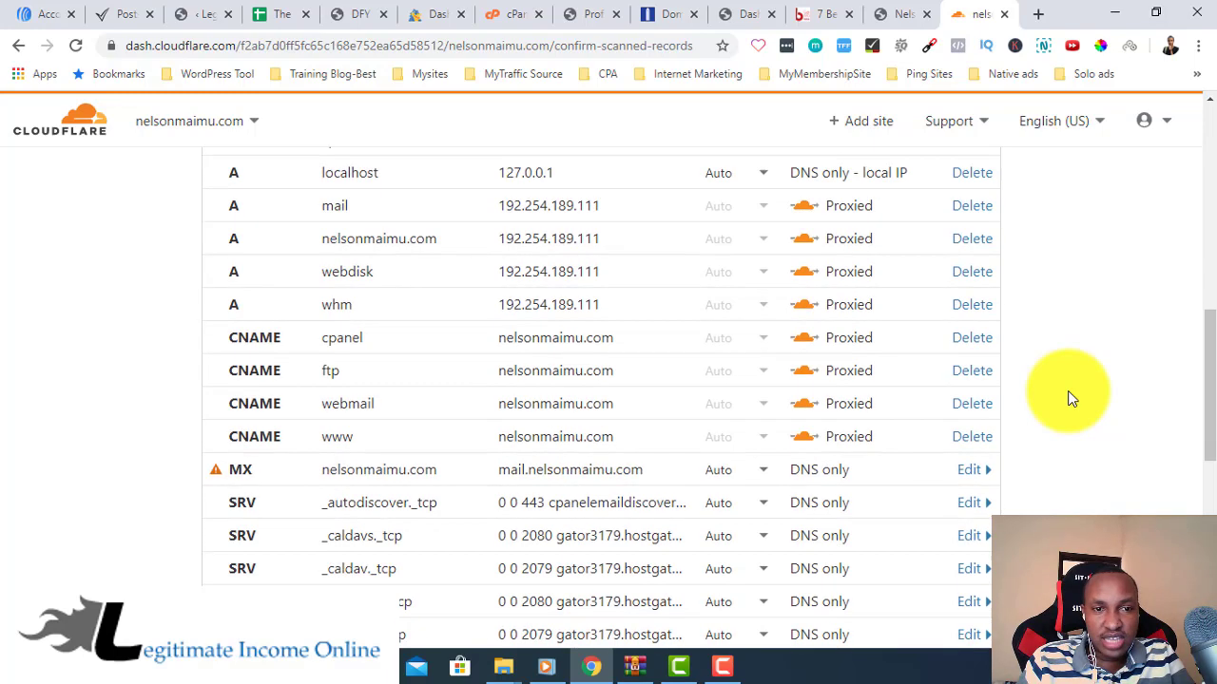
scroll(1067, 397, up, 4)
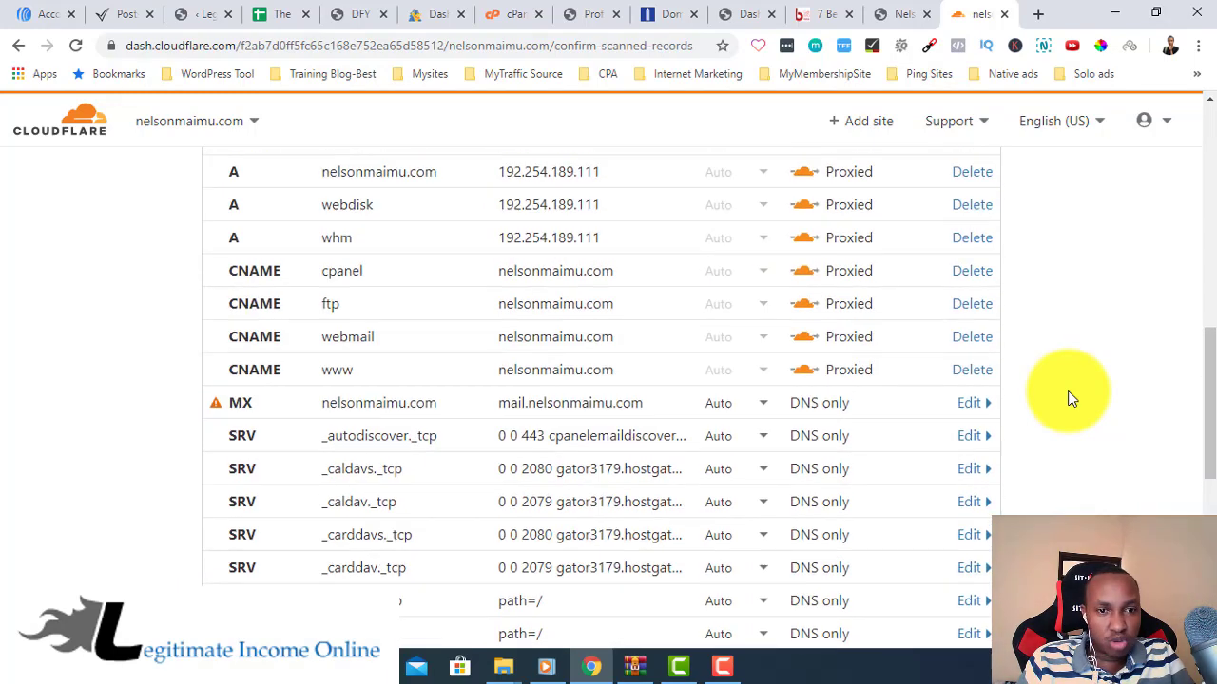
scroll(1067, 397, down, 5)
click(253, 306)
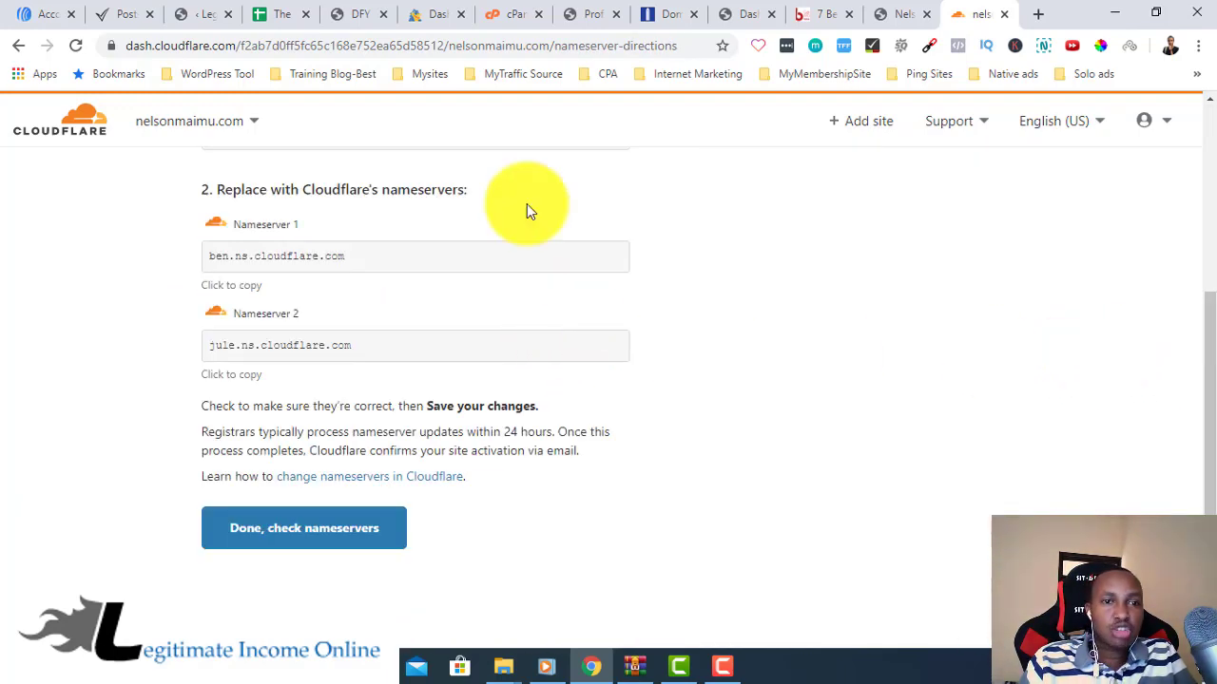
Examine which registrar nameservers must be removed and which Cloudflare nameservers replace them
scroll(783, 273, up, 2)
scroll(782, 274, up, 2)
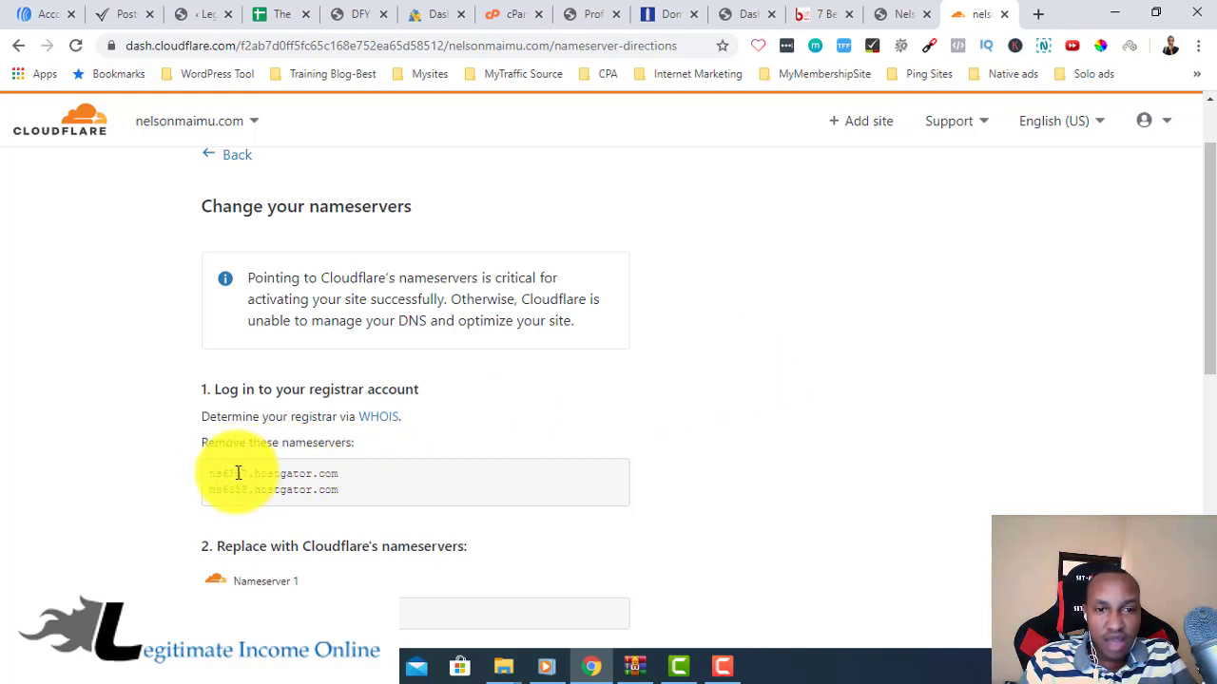
scroll(740, 475, down, 2)
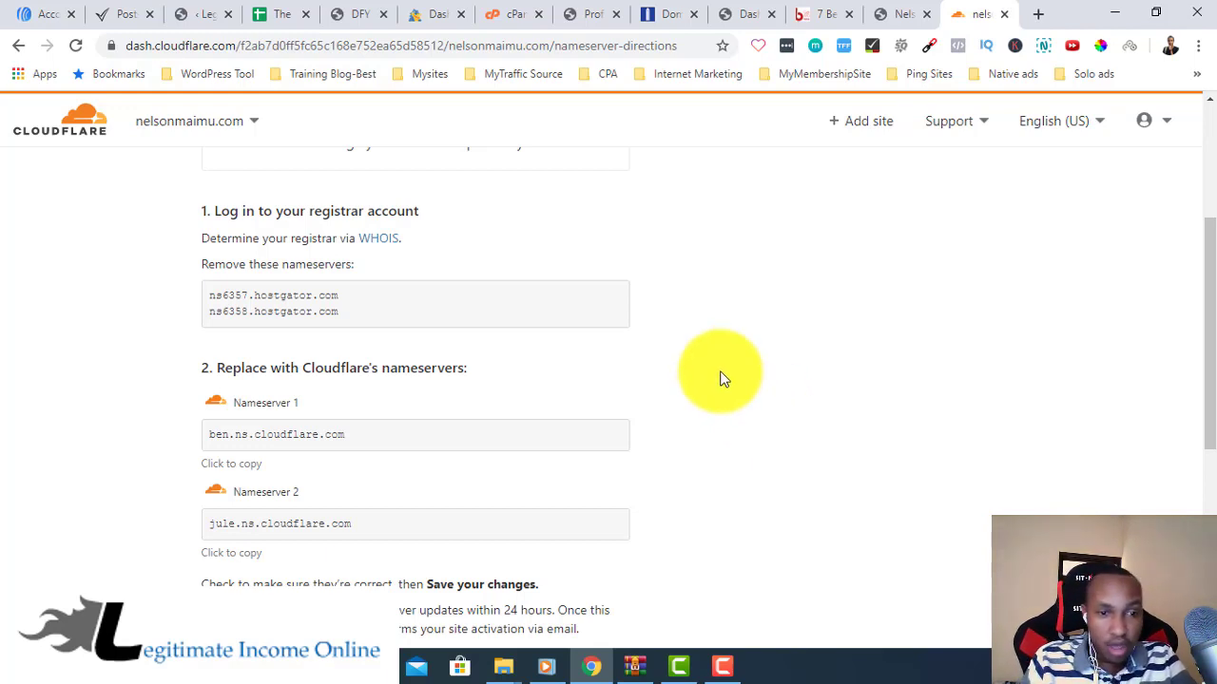
scroll(720, 378, up, 3)
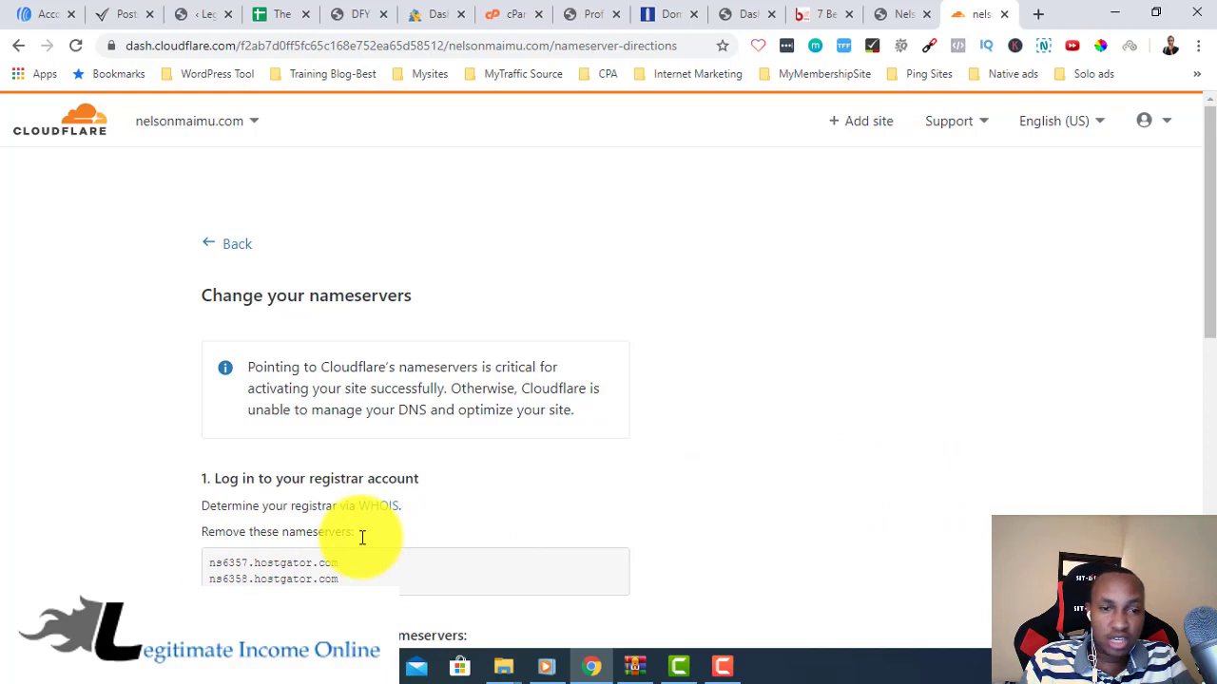
scroll(272, 570, down, 3)
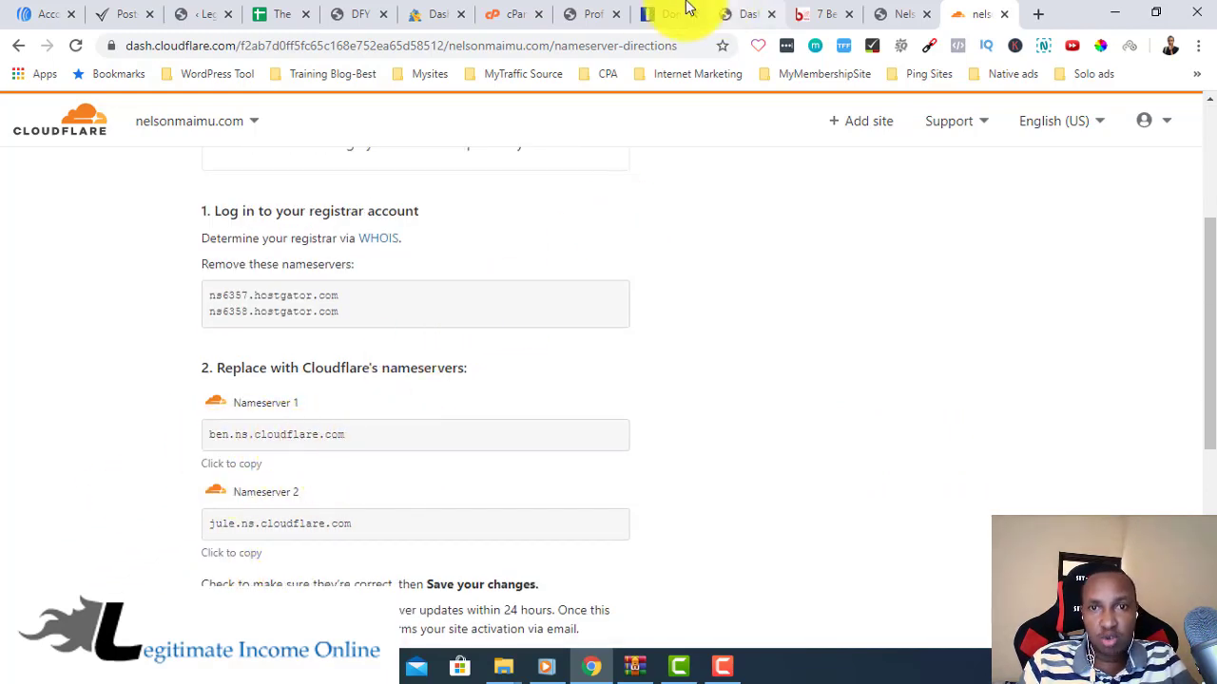
Switch to NameSilo's Domain Manager, select the WordPress site's domain and open its nameserver settings
click(654, 9)
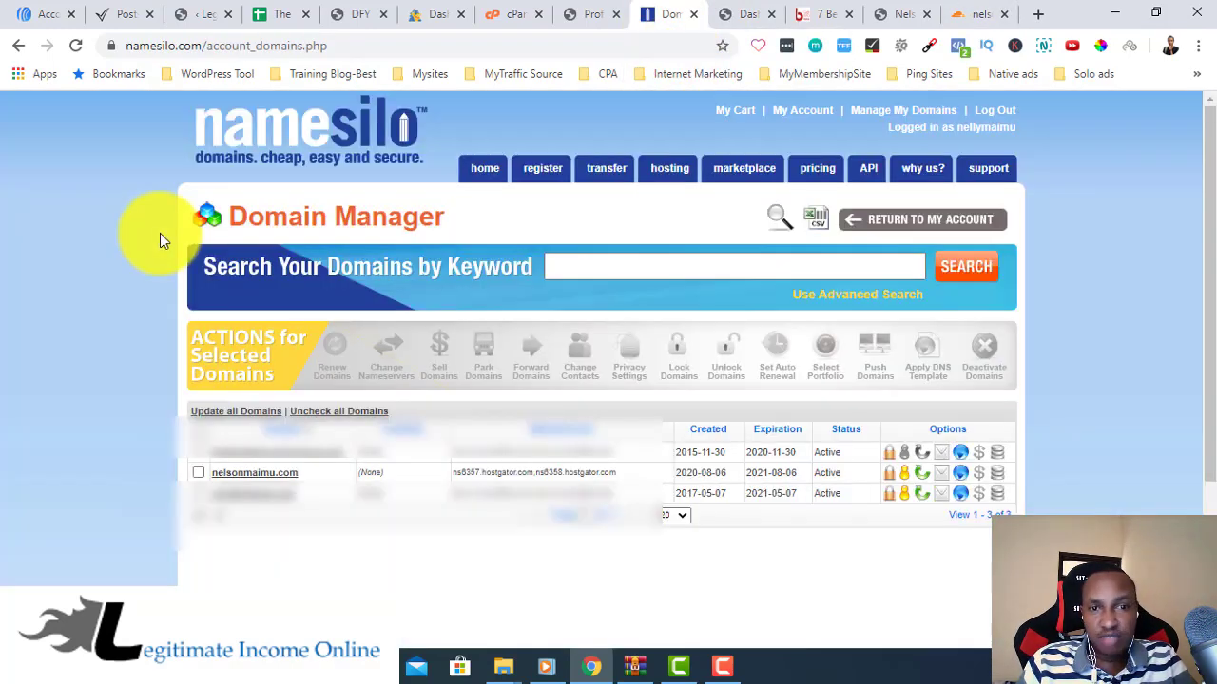
click(240, 472)
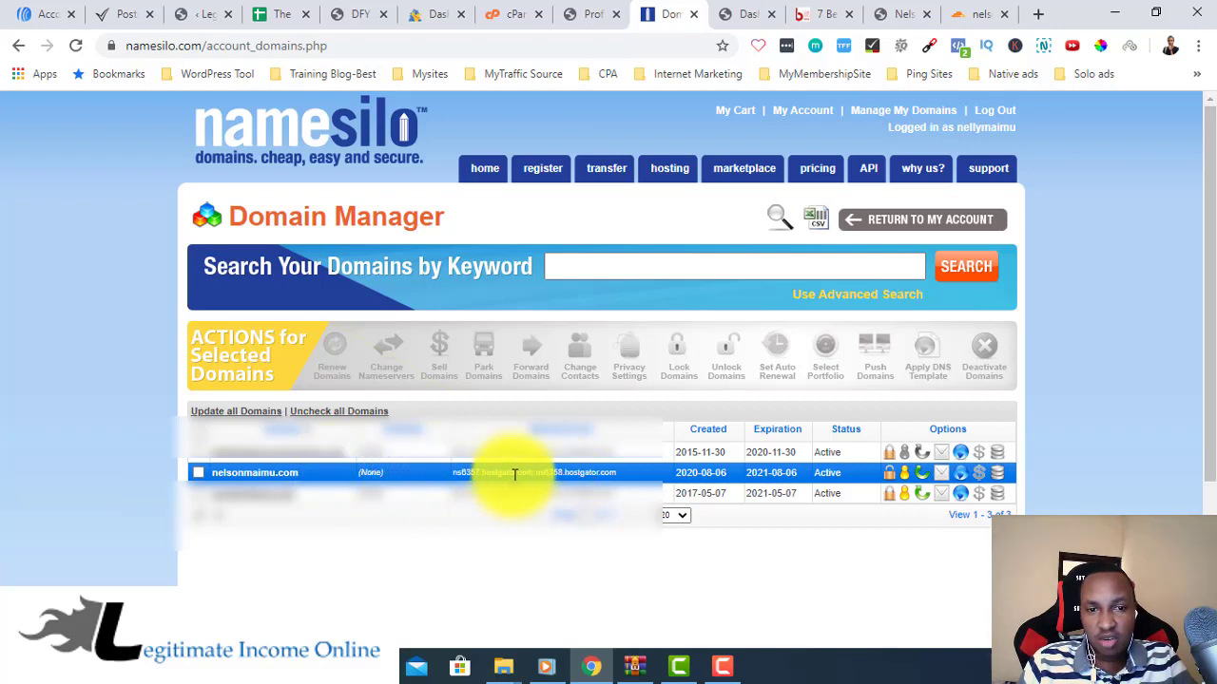
click(565, 493)
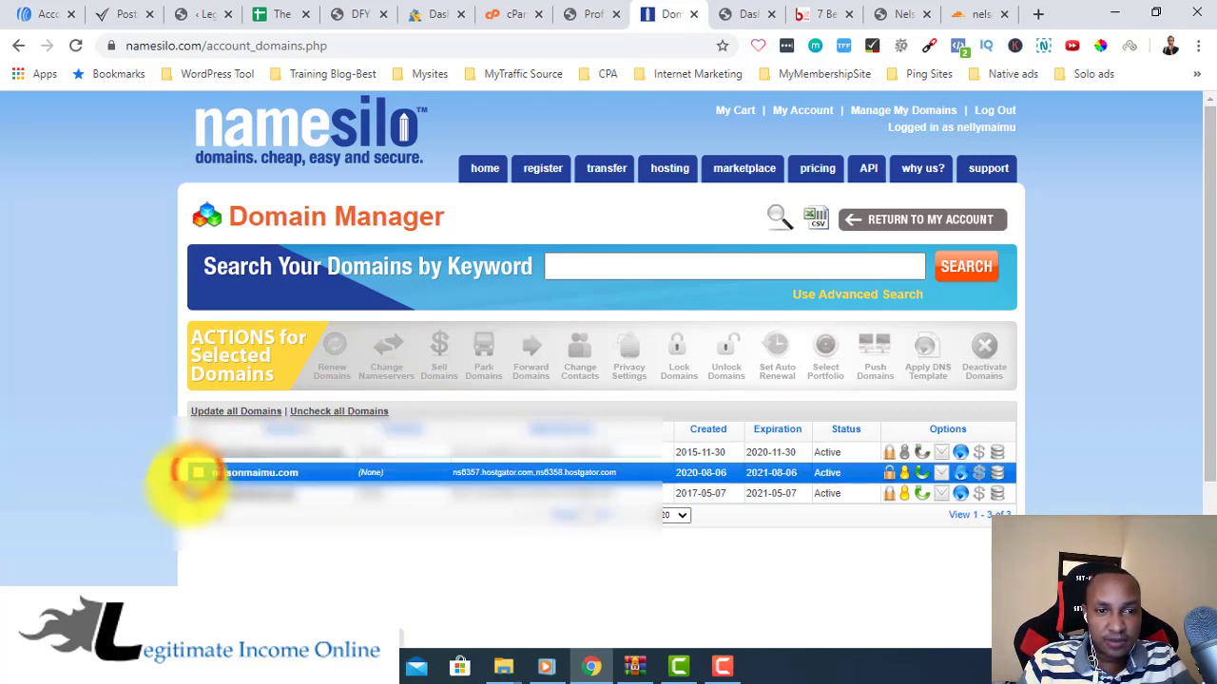
click(198, 473)
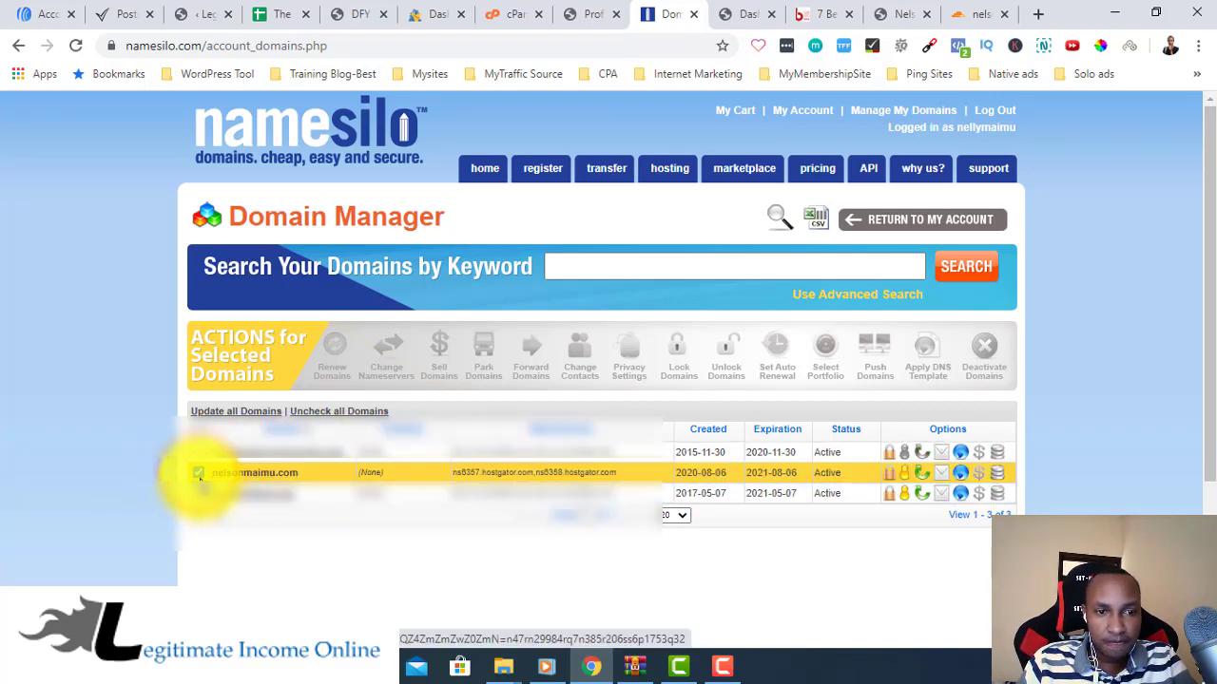
click(393, 354)
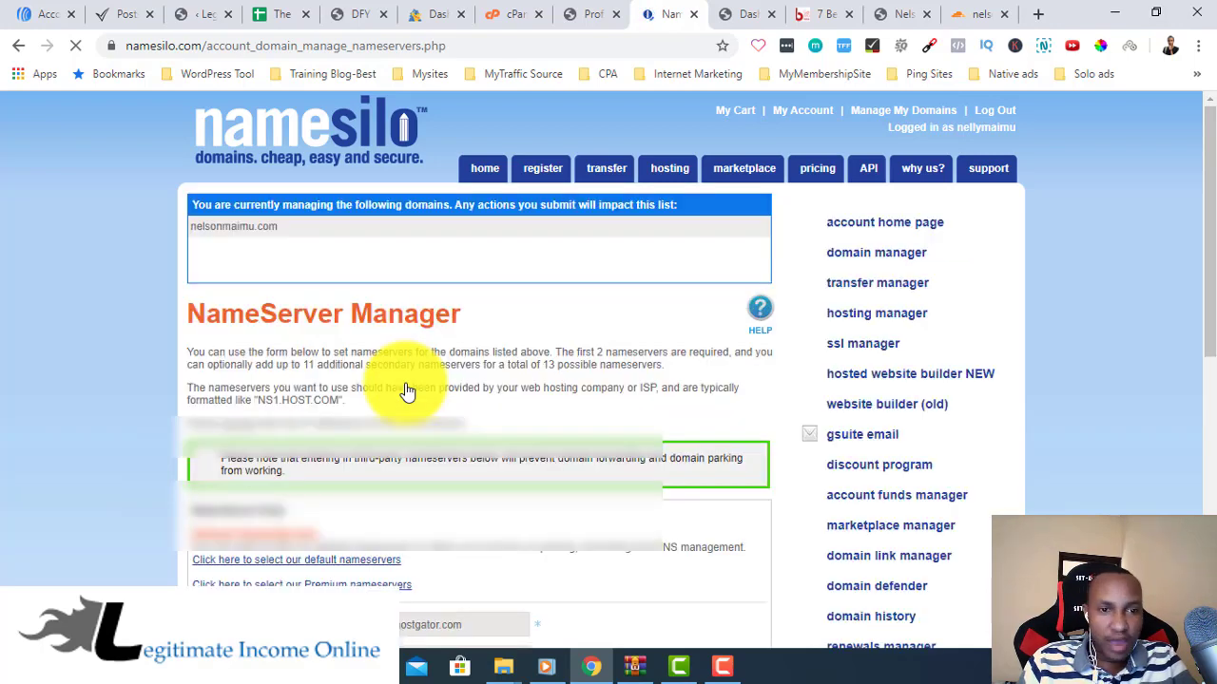
scroll(516, 408, down, 3)
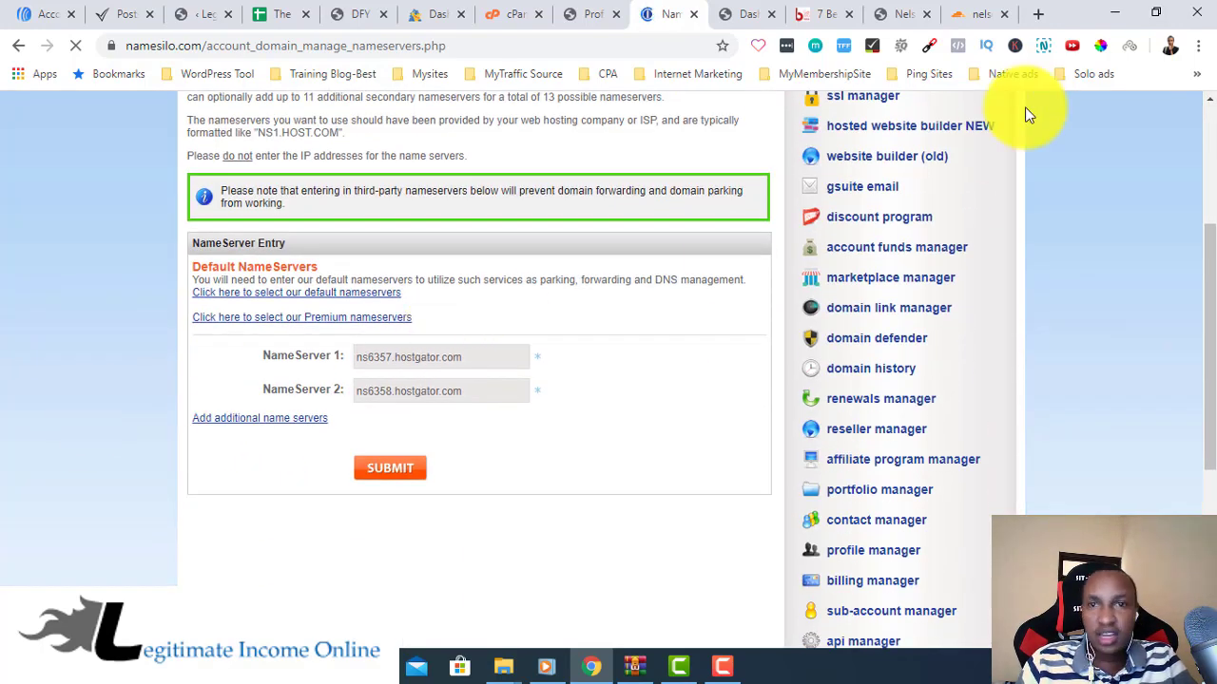
Copy the first Cloudflare nameserver and replace NameServer 1 at NameSilo with ben.ns.cloudflare.com
click(950, 13)
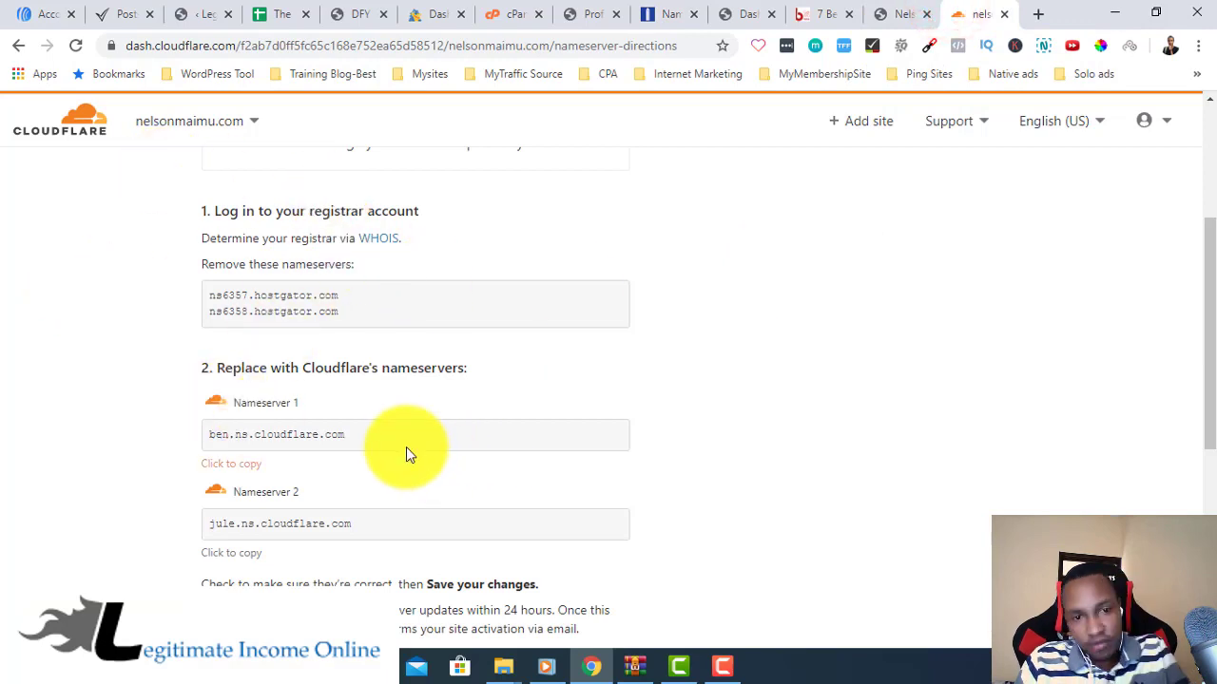
drag(367, 435, 187, 441)
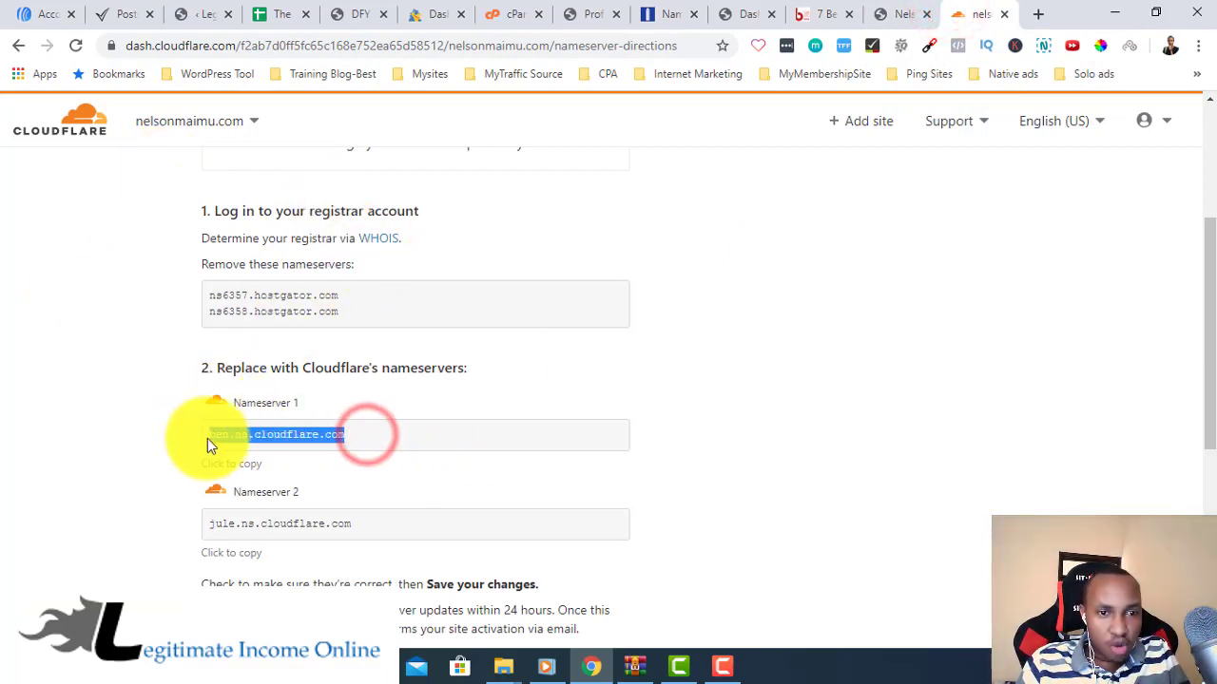
right_click(250, 438)
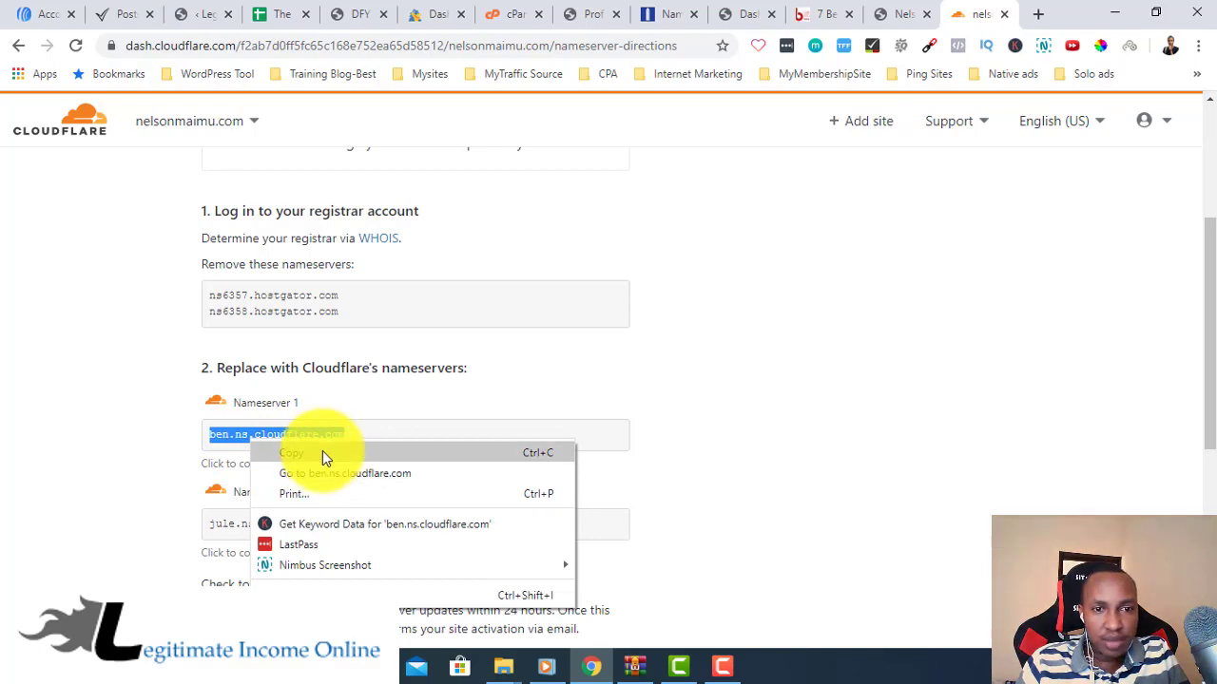
click(320, 452)
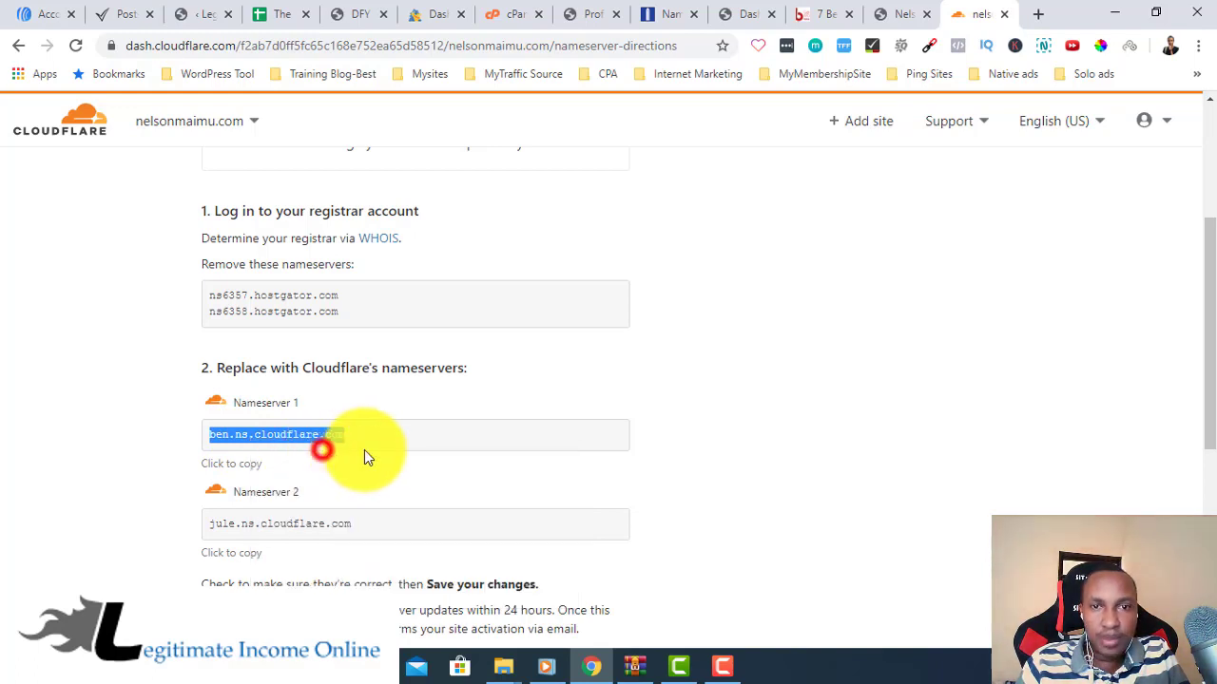
click(676, 13)
drag(476, 356, 328, 359)
key(ctrl+v)
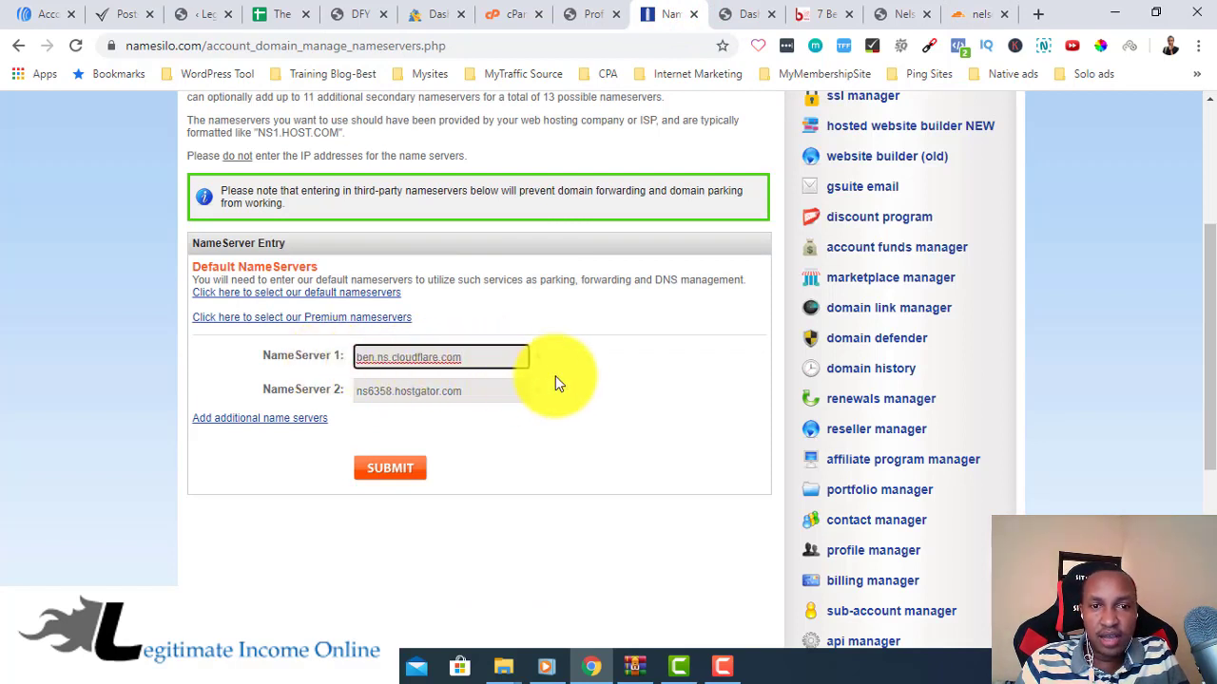
click(591, 342)
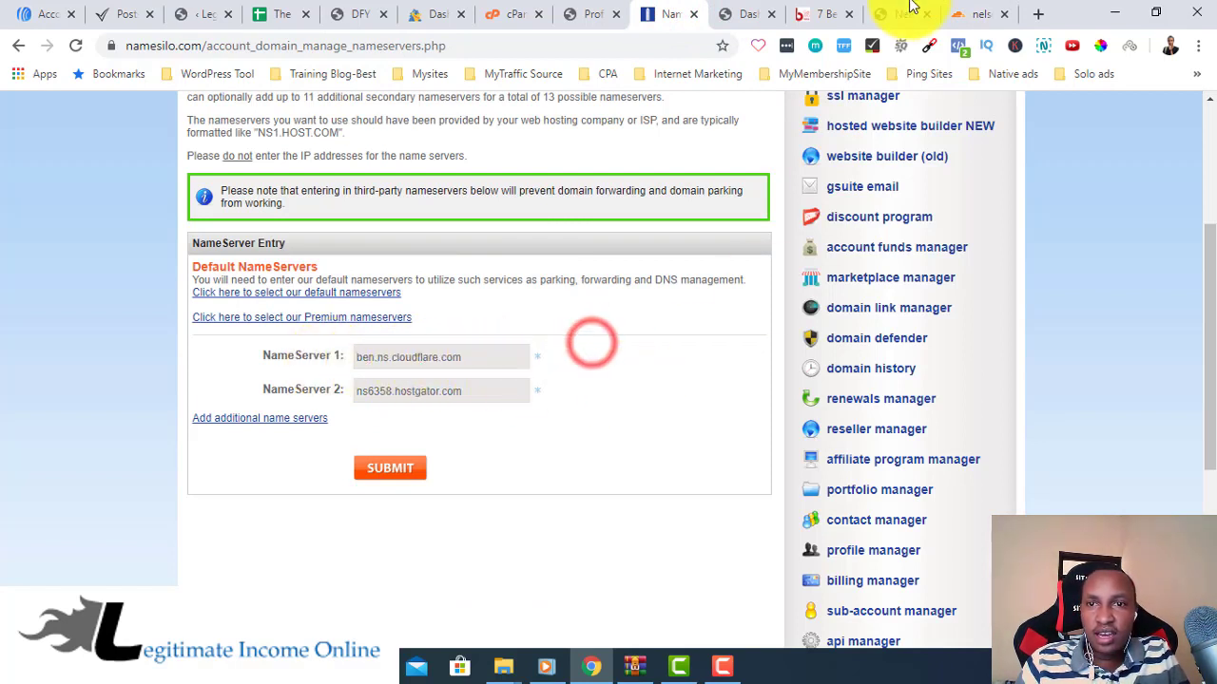
Copy the second Cloudflare nameserver, replace NameServer 2 at NameSilo with jule.ns.cloudflare.com and submit the change
click(981, 12)
click(354, 525)
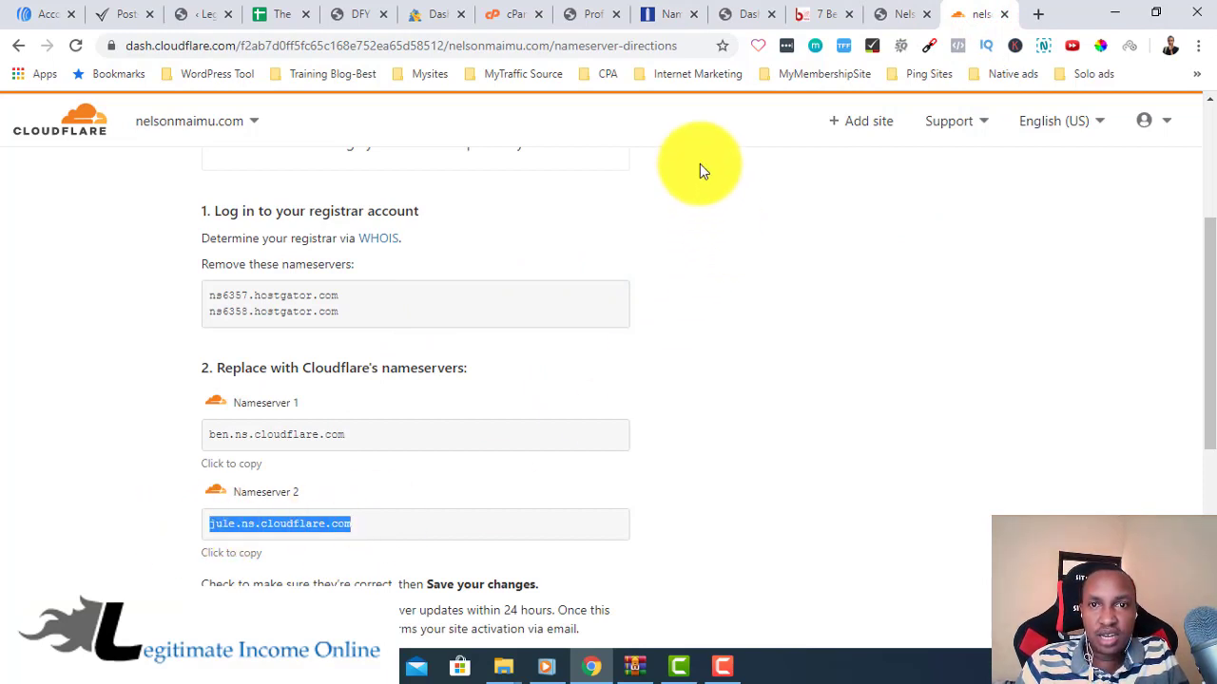
click(669, 13)
drag(469, 390, 335, 391)
key(ctrl+v)
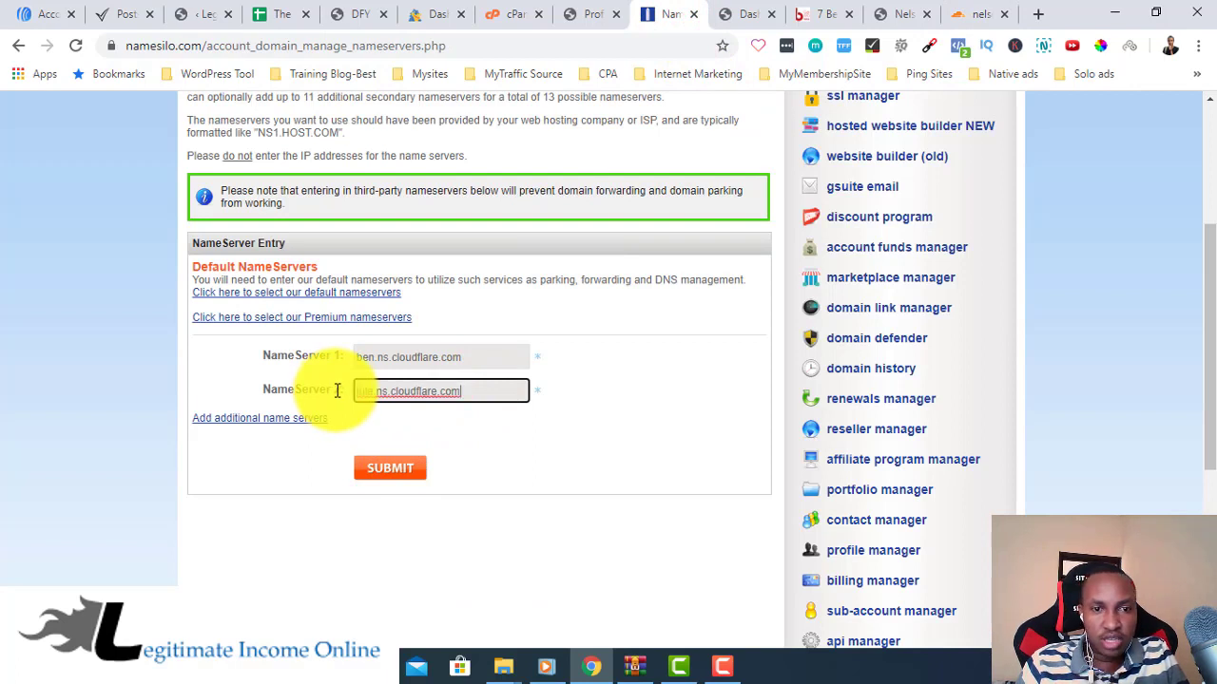
click(654, 400)
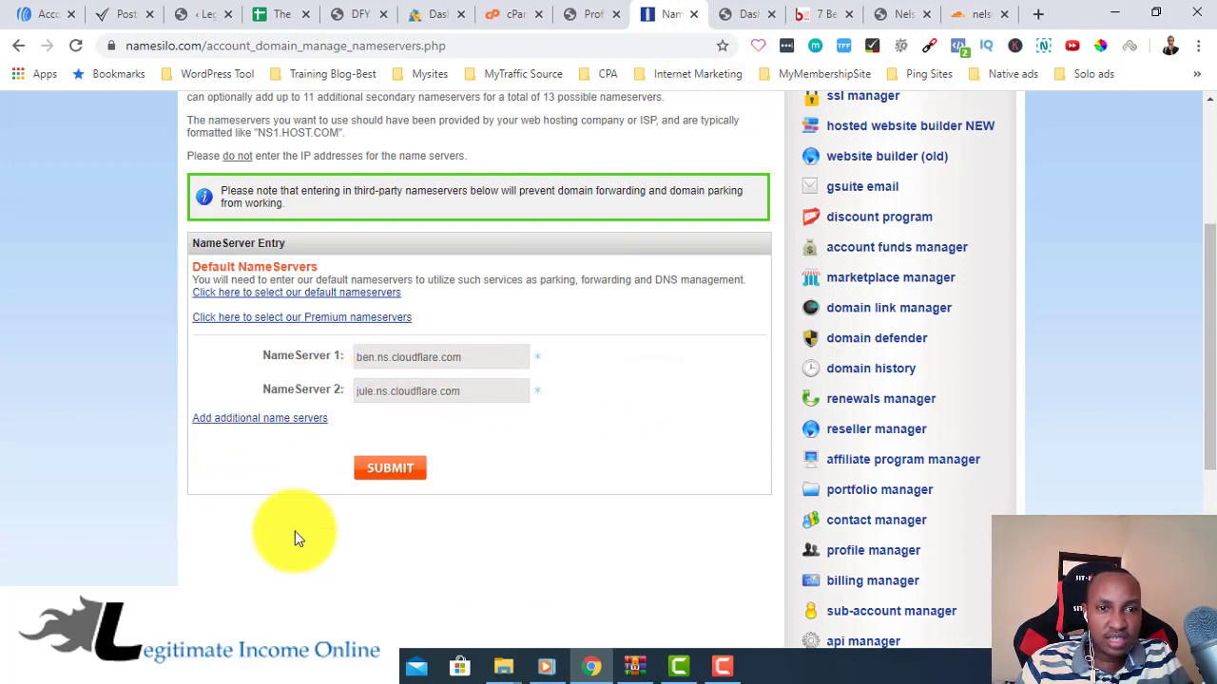
click(383, 480)
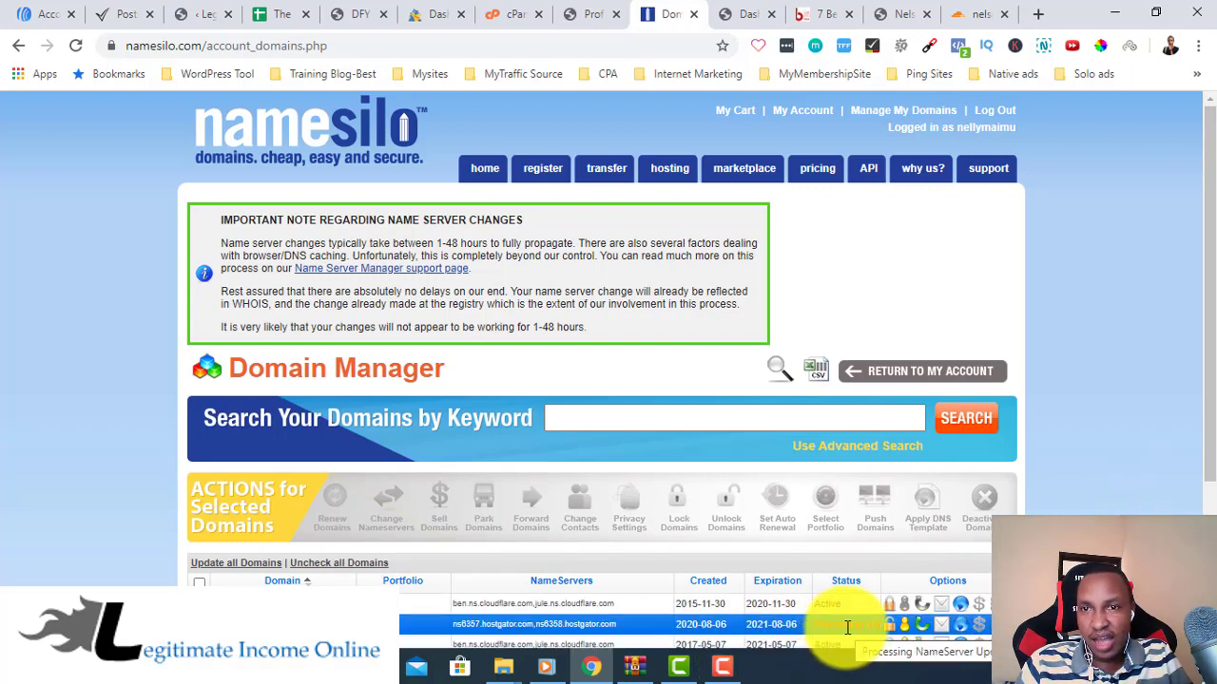
Review Cloudflare's remaining instructions, then reload NameSilo's Domain Manager to check the domain's nameservers and update status
click(979, 14)
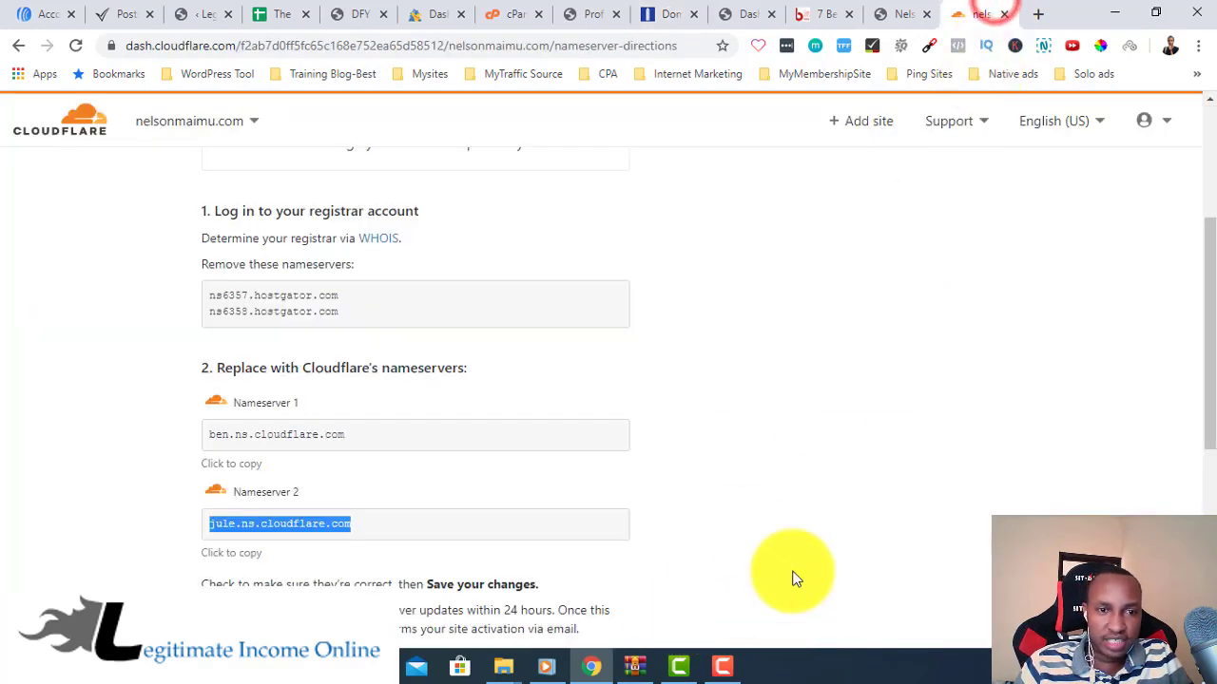
scroll(853, 422, down, 4)
scroll(860, 446, up, 1)
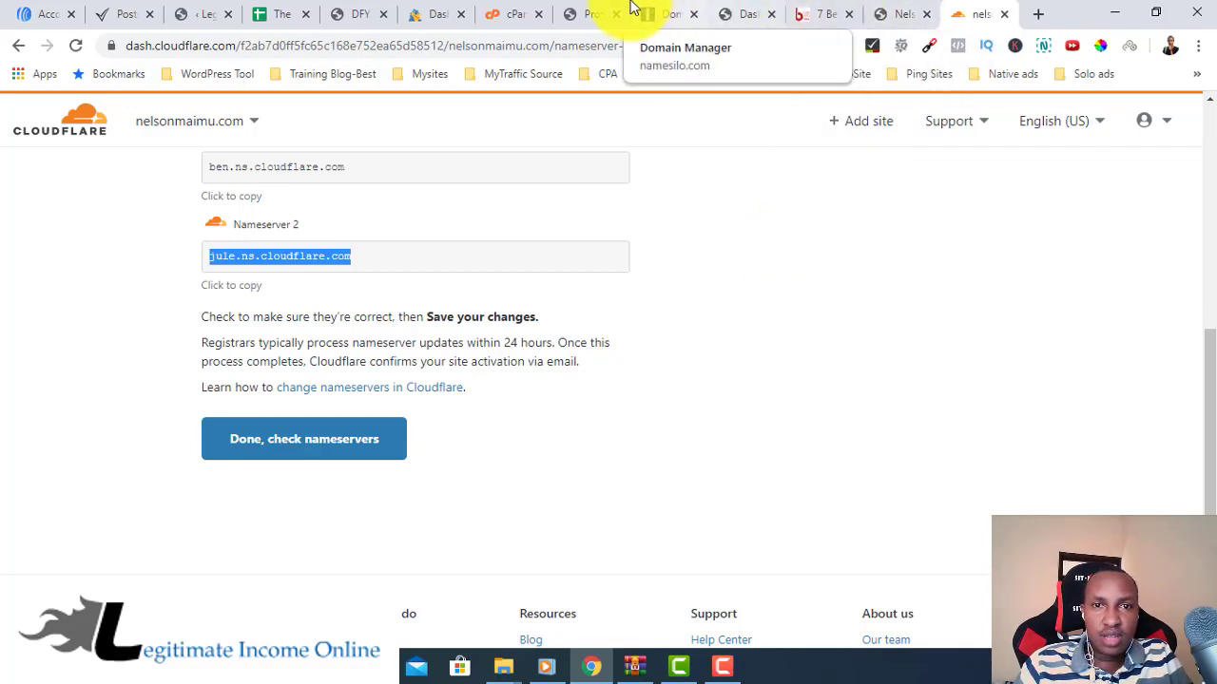
click(683, 9)
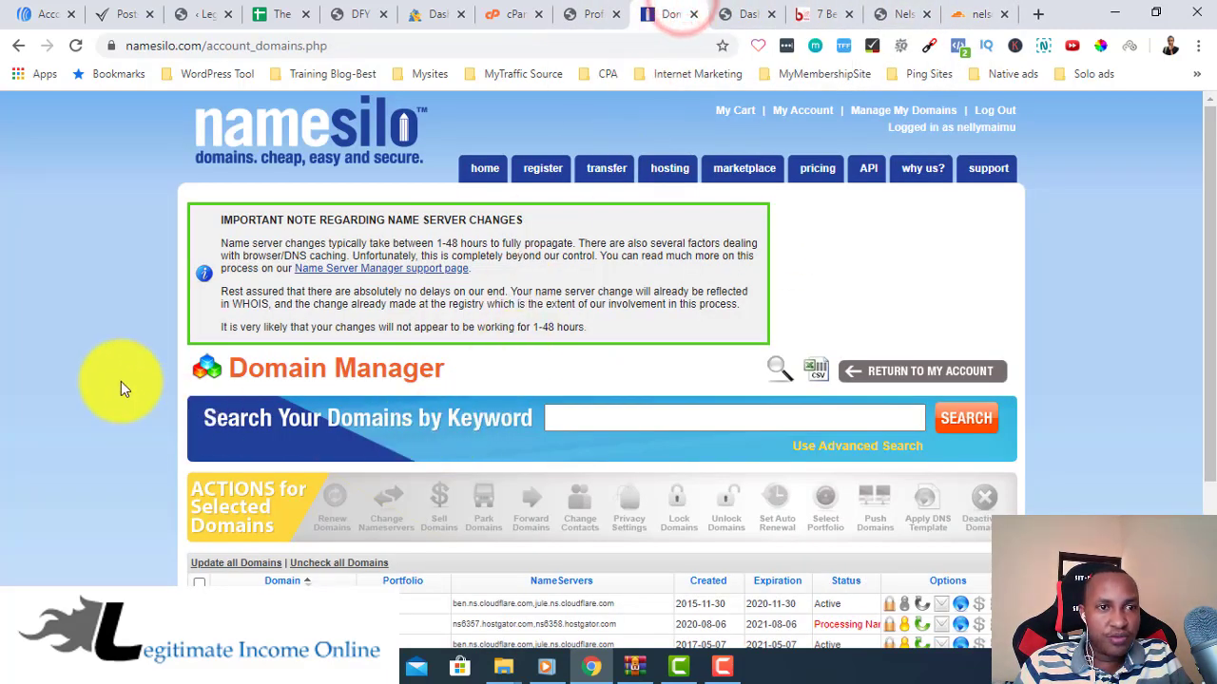
click(66, 47)
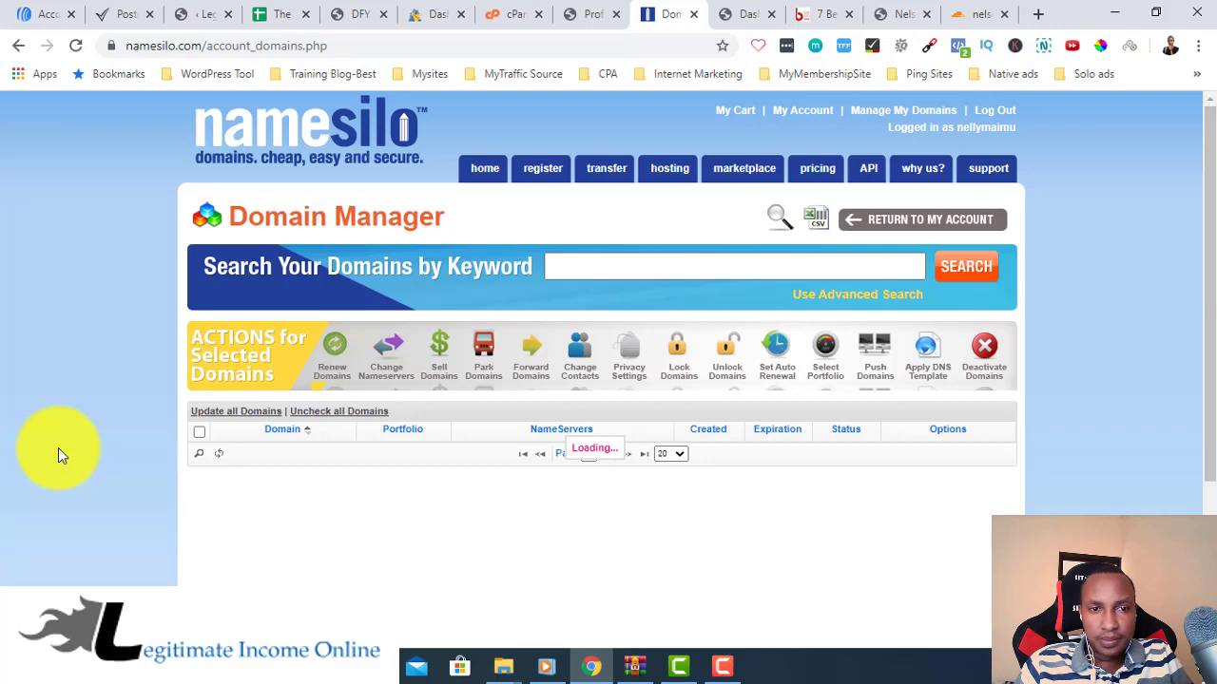
scroll(58, 449, down, 3)
scroll(58, 449, up, 3)
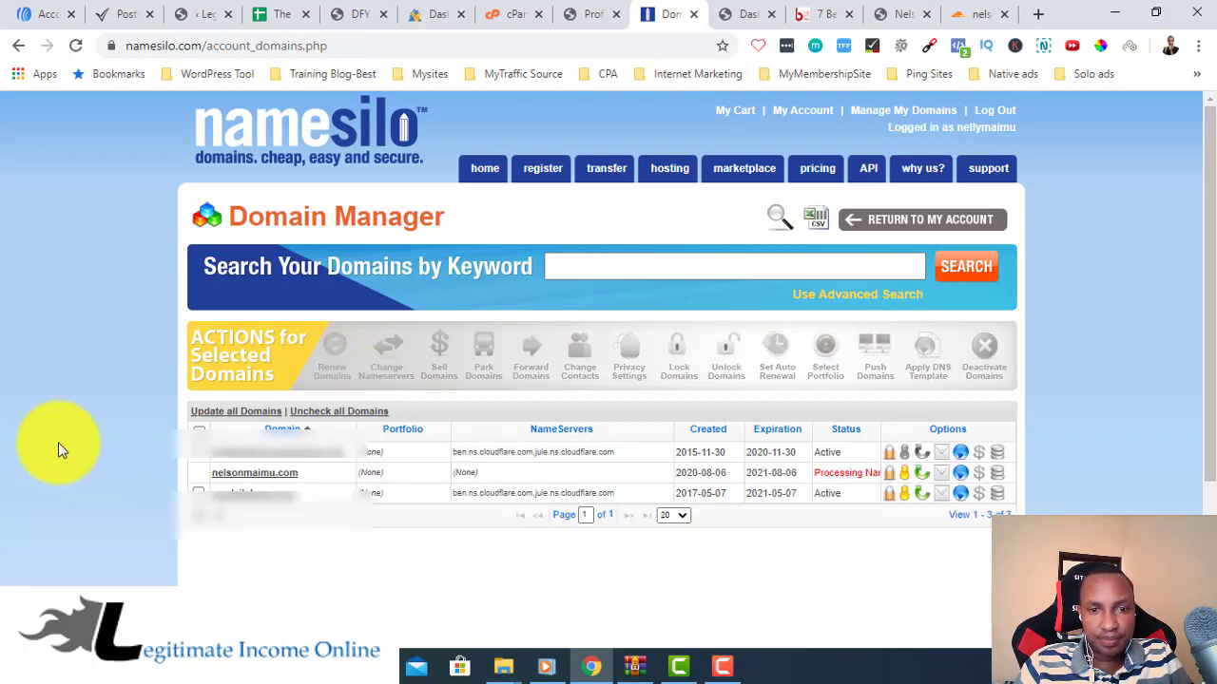
click(760, 454)
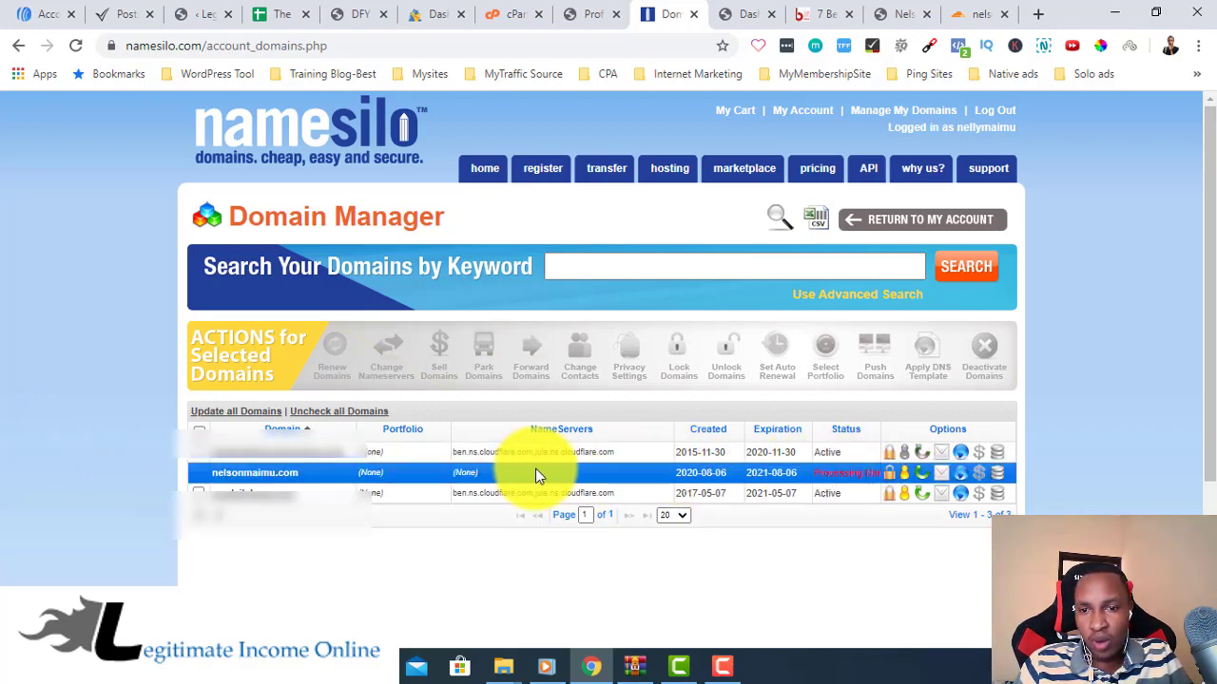
Return to Cloudflare, report the nameserver change as done and proceed through the Quick Start Guide to the site's overview
click(988, 11)
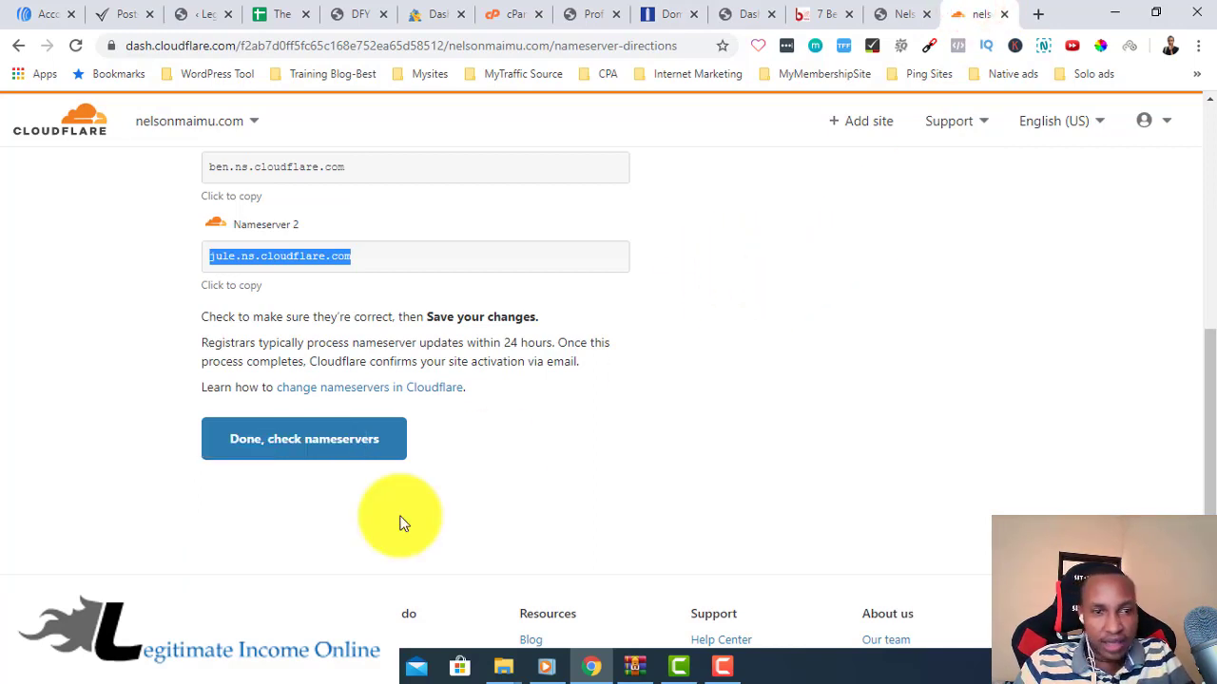
click(283, 455)
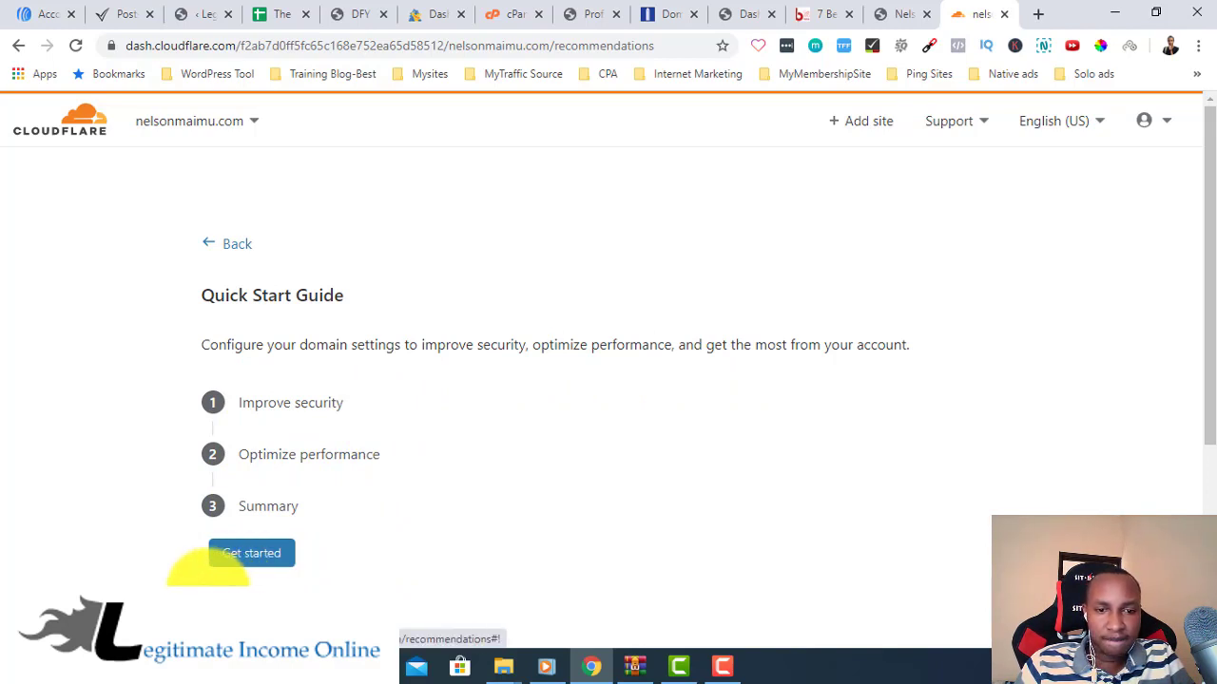
click(253, 555)
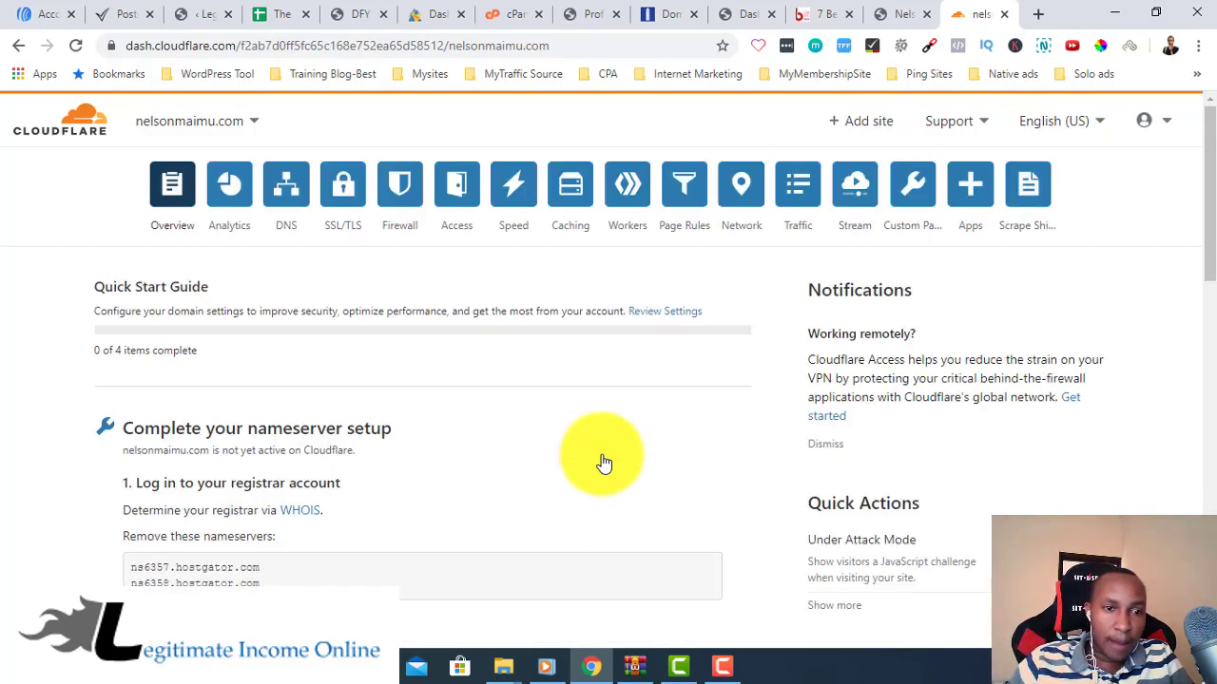
Request an immediate nameserver re-check for the site from its Cloudflare overview
scroll(684, 455, down, 8)
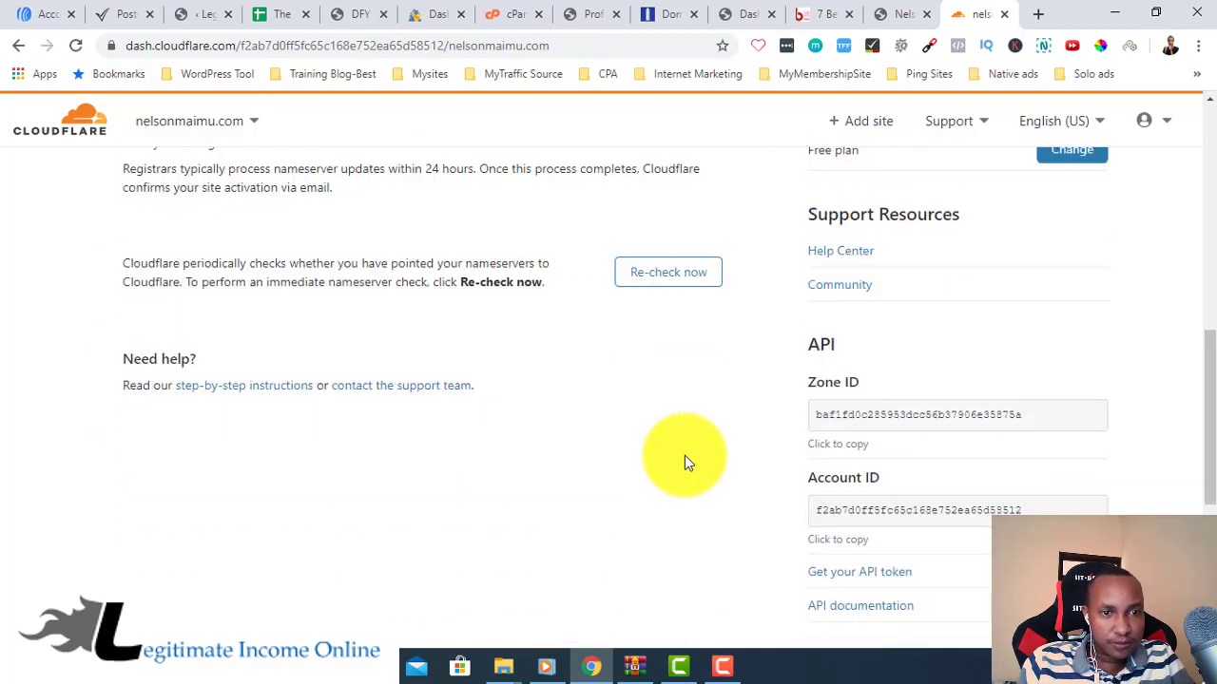
scroll(684, 462, up, 2)
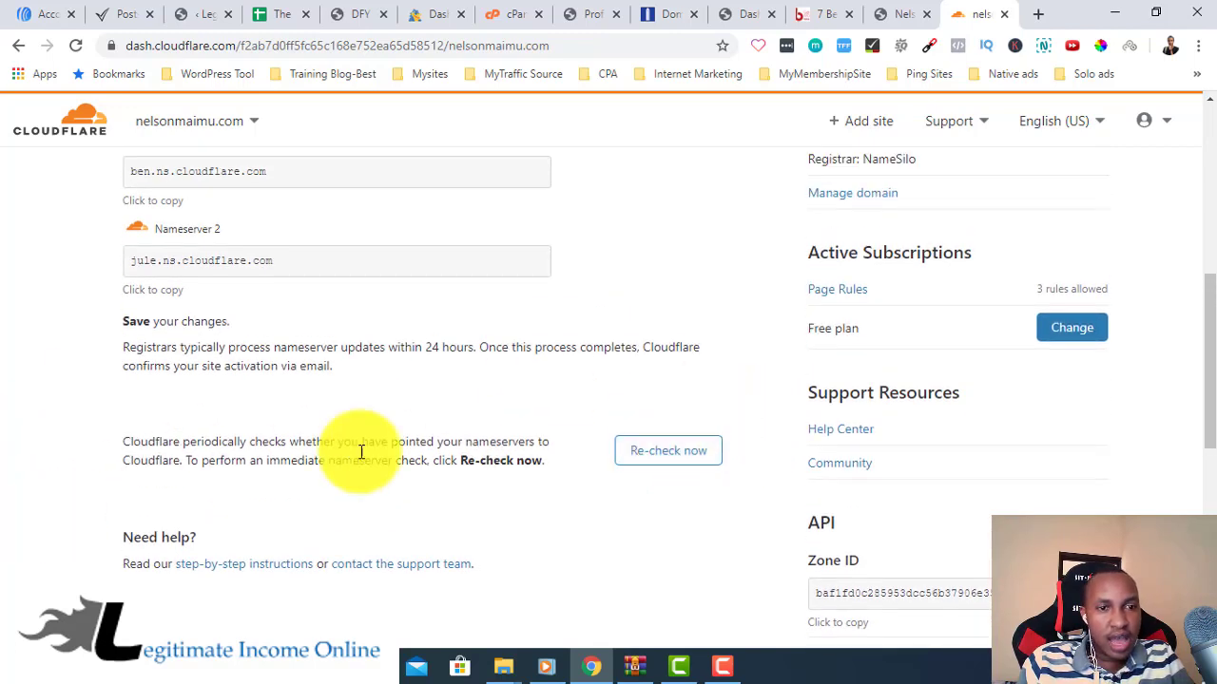
scroll(145, 380, up, 1)
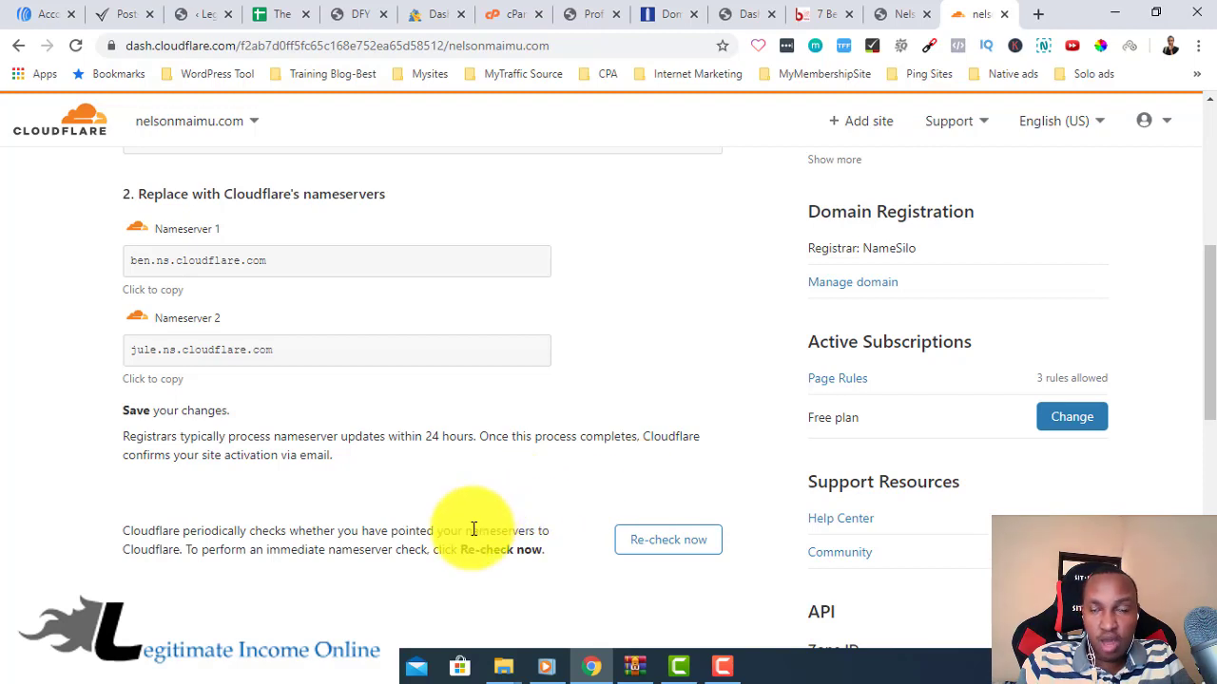
click(678, 550)
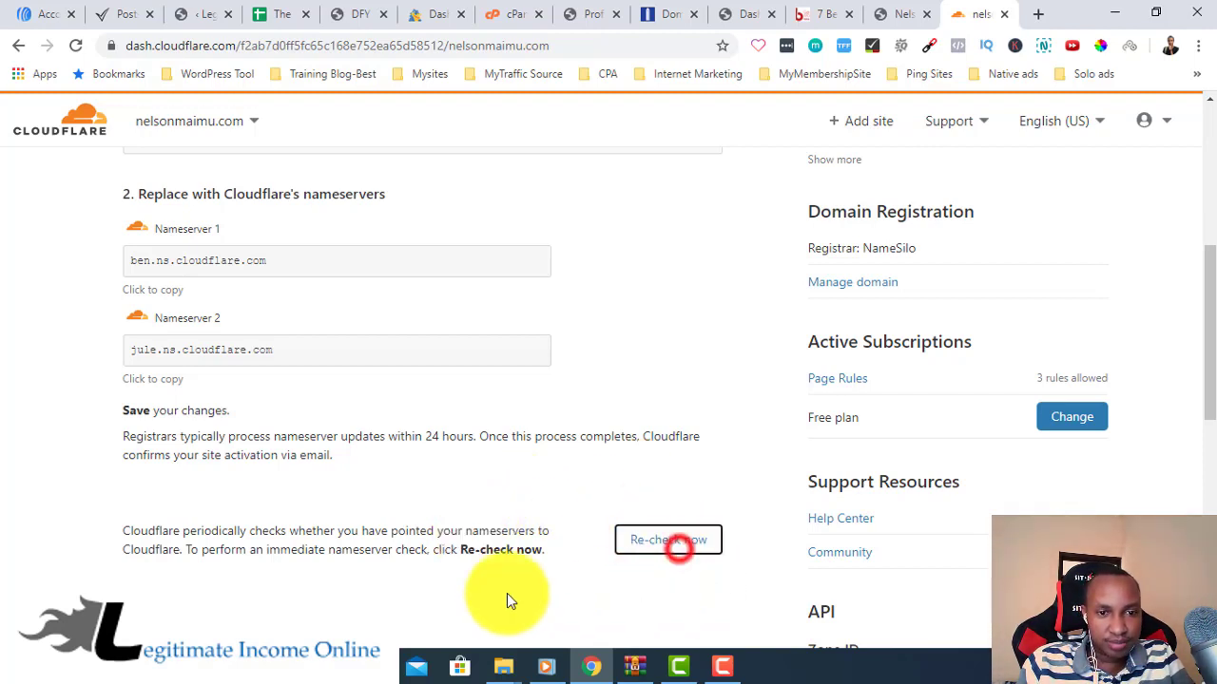
Examine the nameserver re-check notice, the expected processing time and the domain's listed registrar
scroll(93, 455, down, 2)
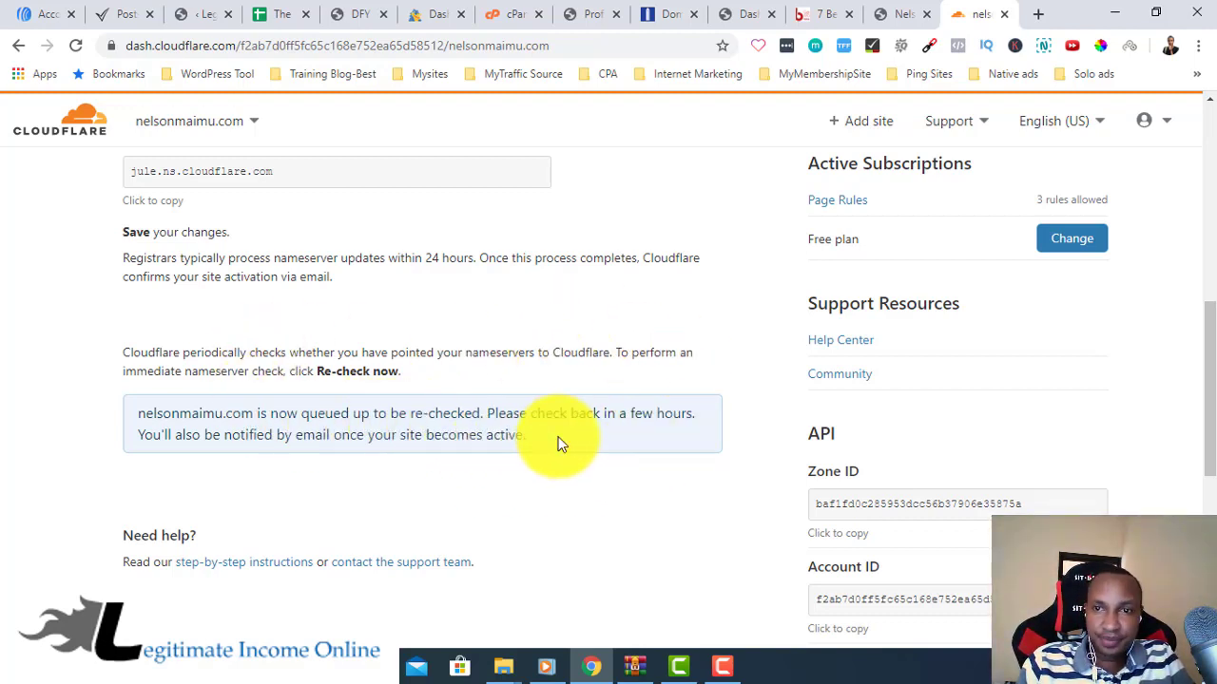
scroll(559, 444, up, 2)
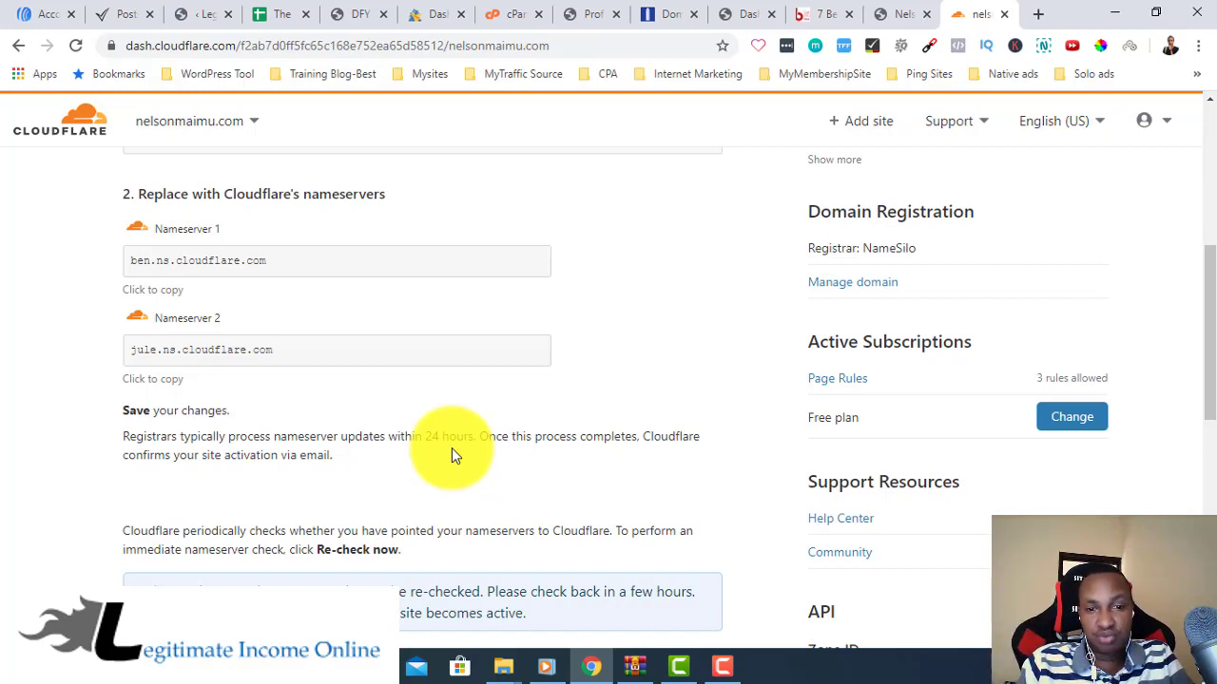
scroll(556, 456, down, 2)
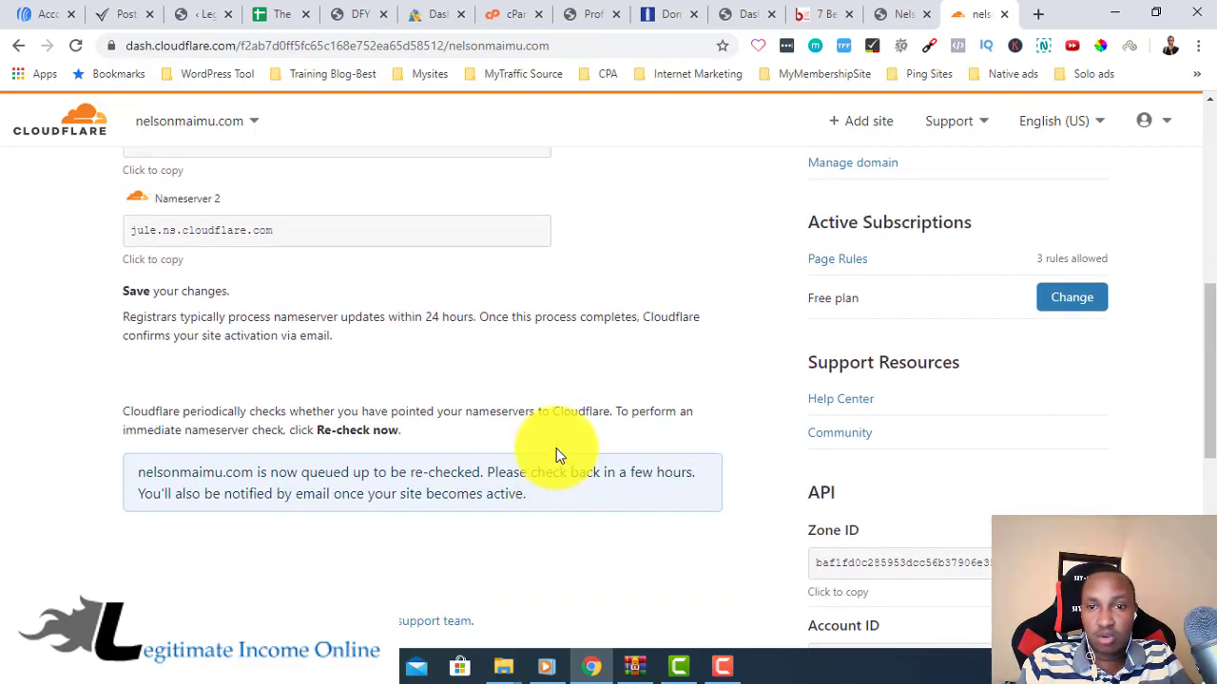
scroll(557, 447, up, 1)
scroll(760, 352, up, 1)
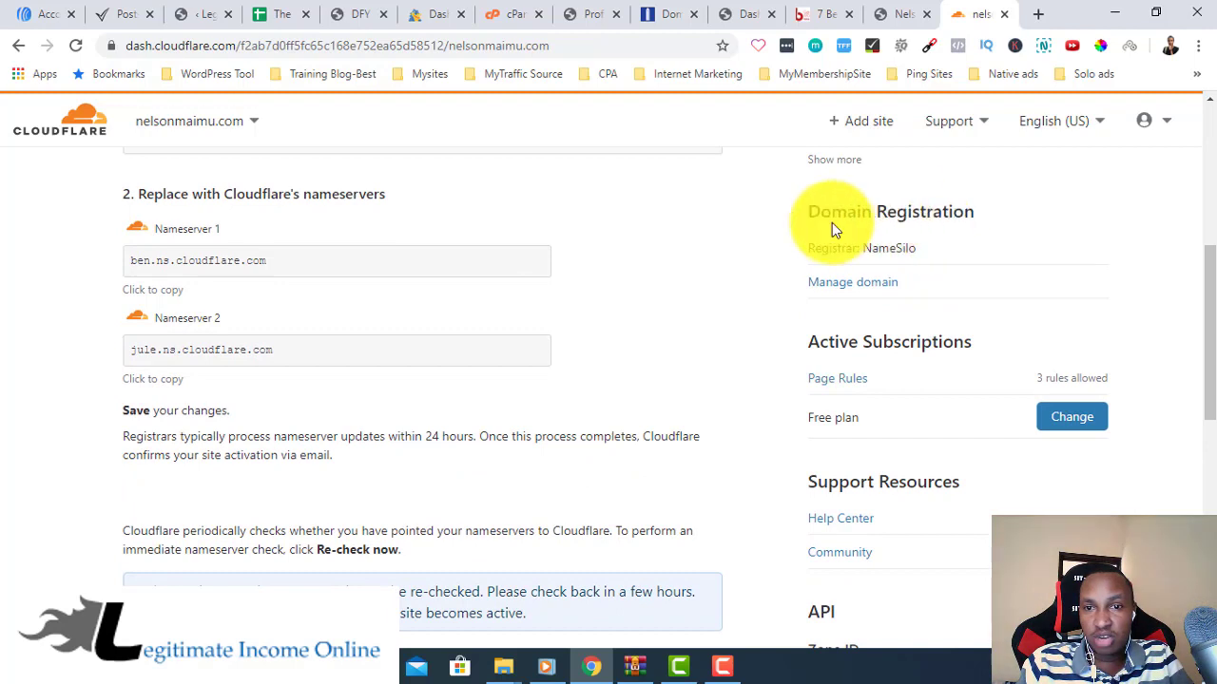
double_click(868, 248)
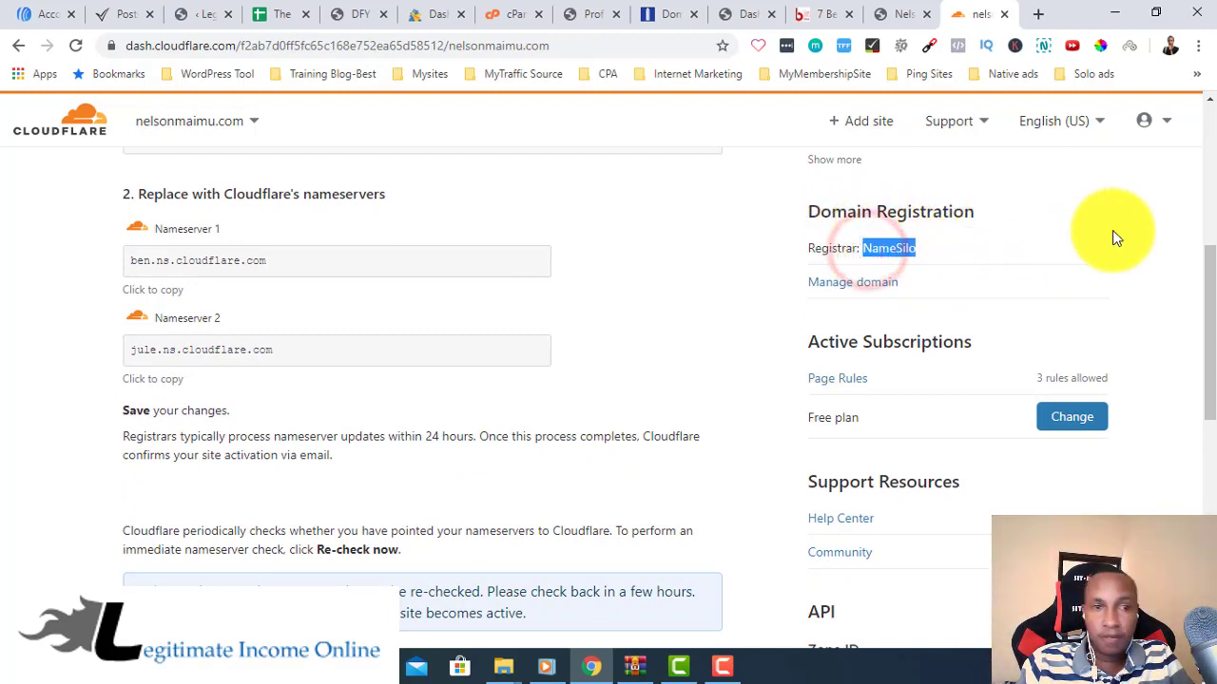
scroll(594, 461, down, 1)
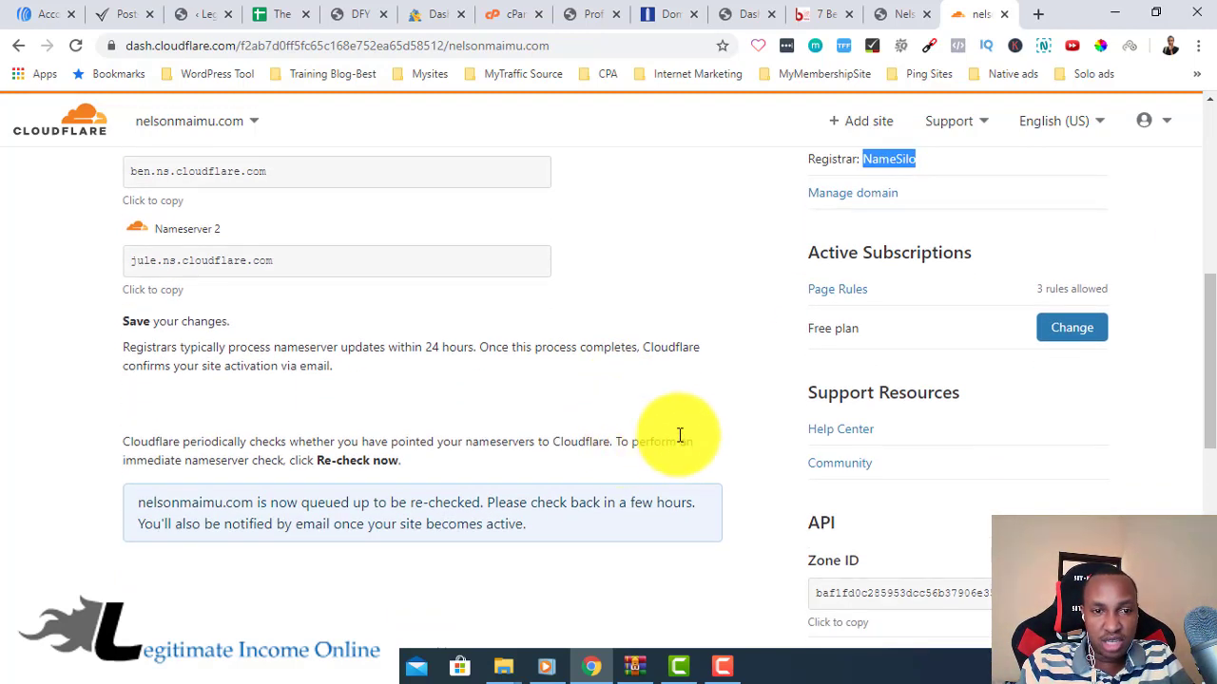
Reread the nameserver replacement instructions and the re-check notice on the site's Cloudflare overview
scroll(678, 422, up, 1)
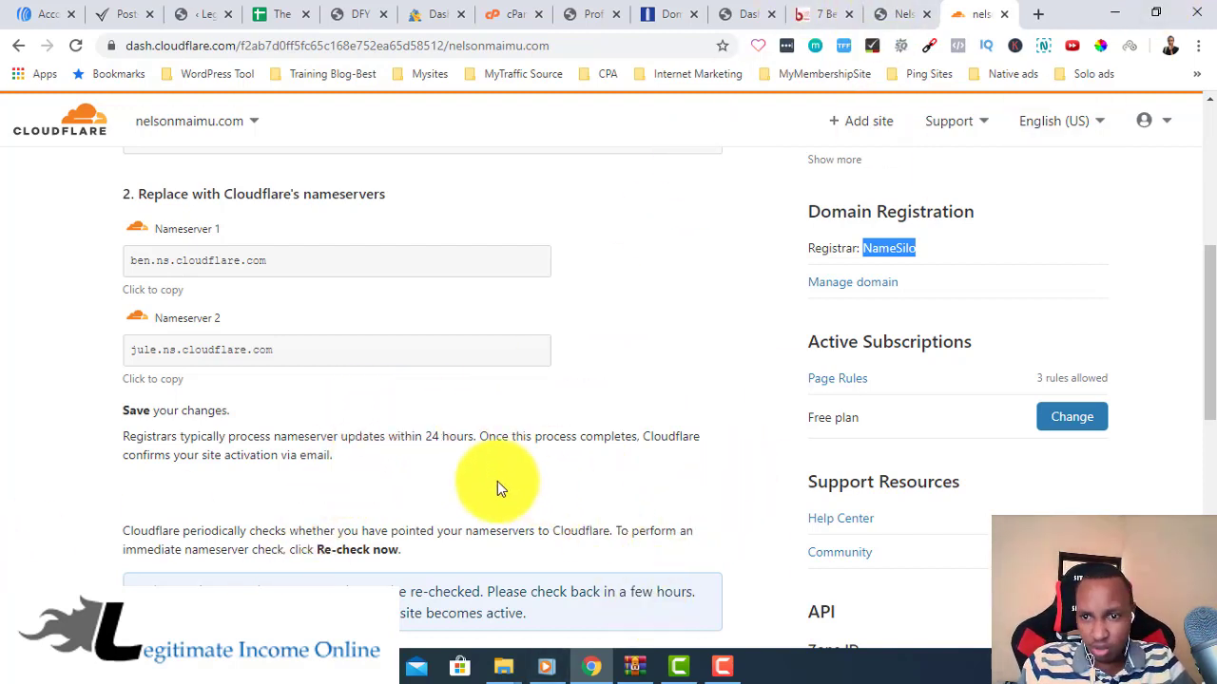
scroll(532, 451, up, 7)
scroll(589, 448, down, 8)
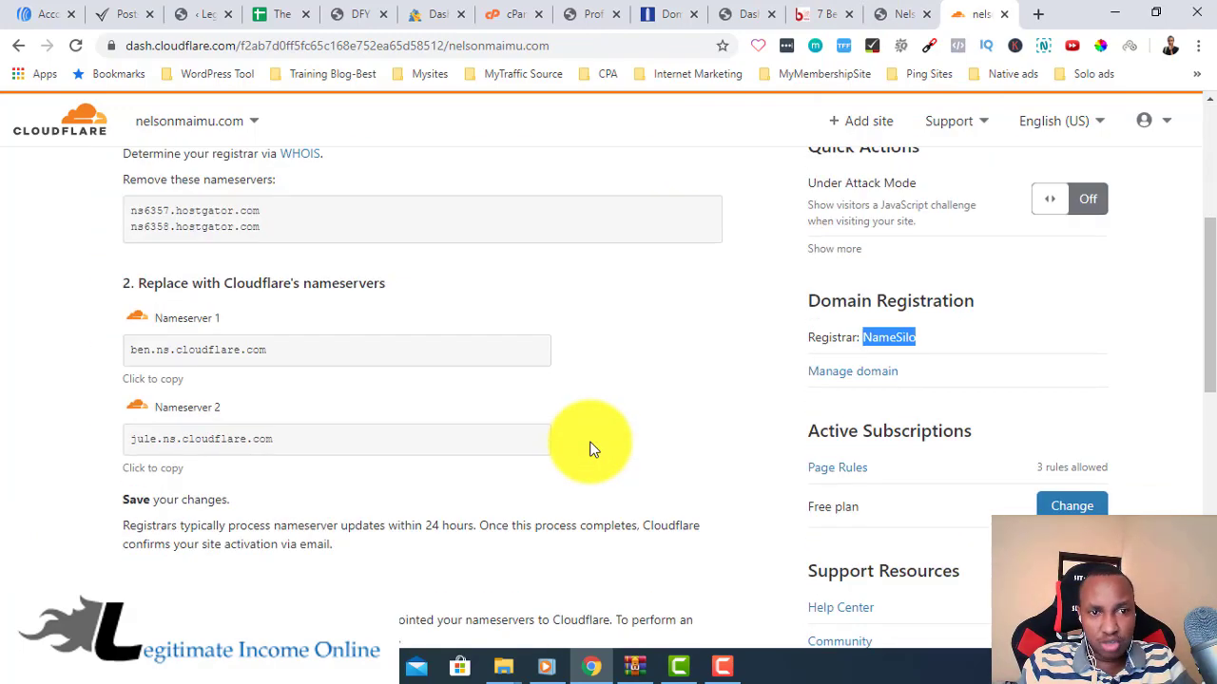
scroll(590, 448, up, 4)
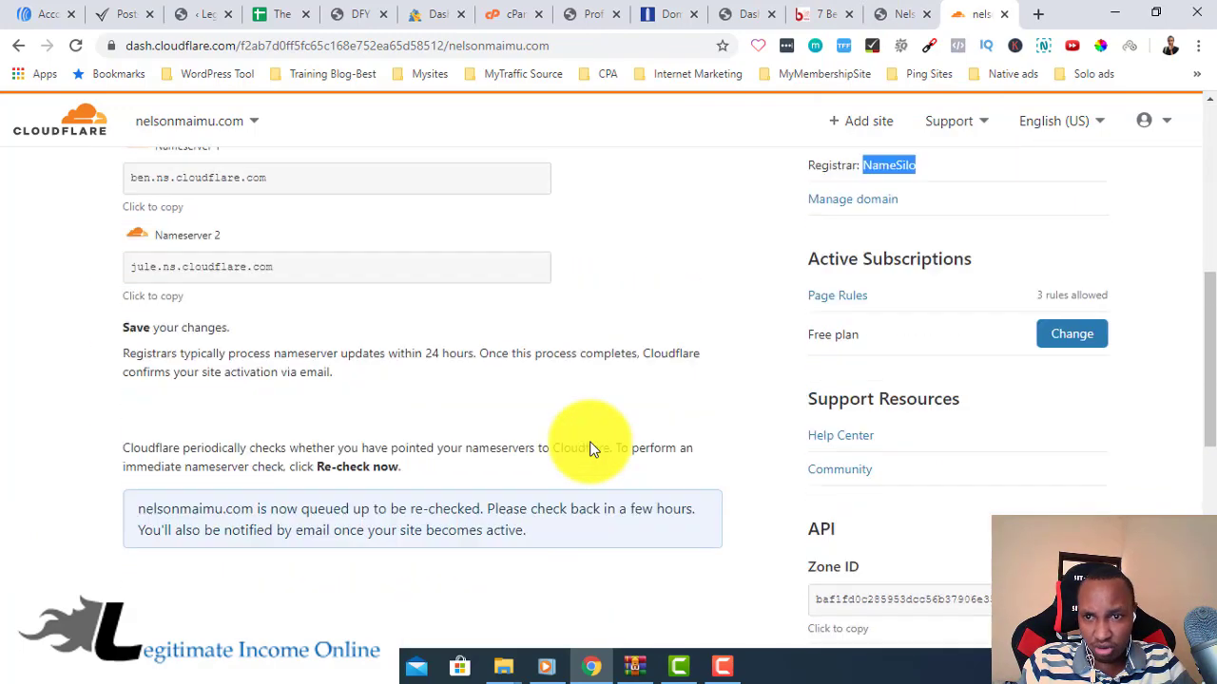
click(684, 317)
scroll(688, 314, up, 4)
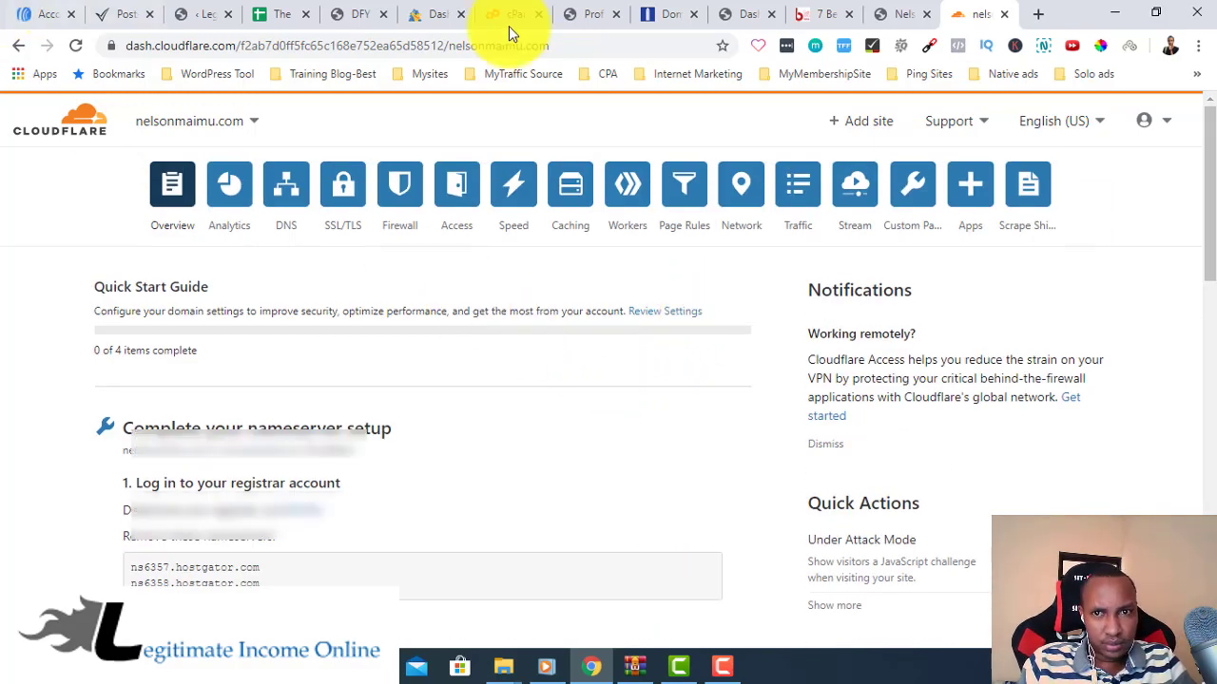
Switch to NameSilo and reload the Domain Manager to check nelsonmaimu.com's nameservers and status
click(671, 14)
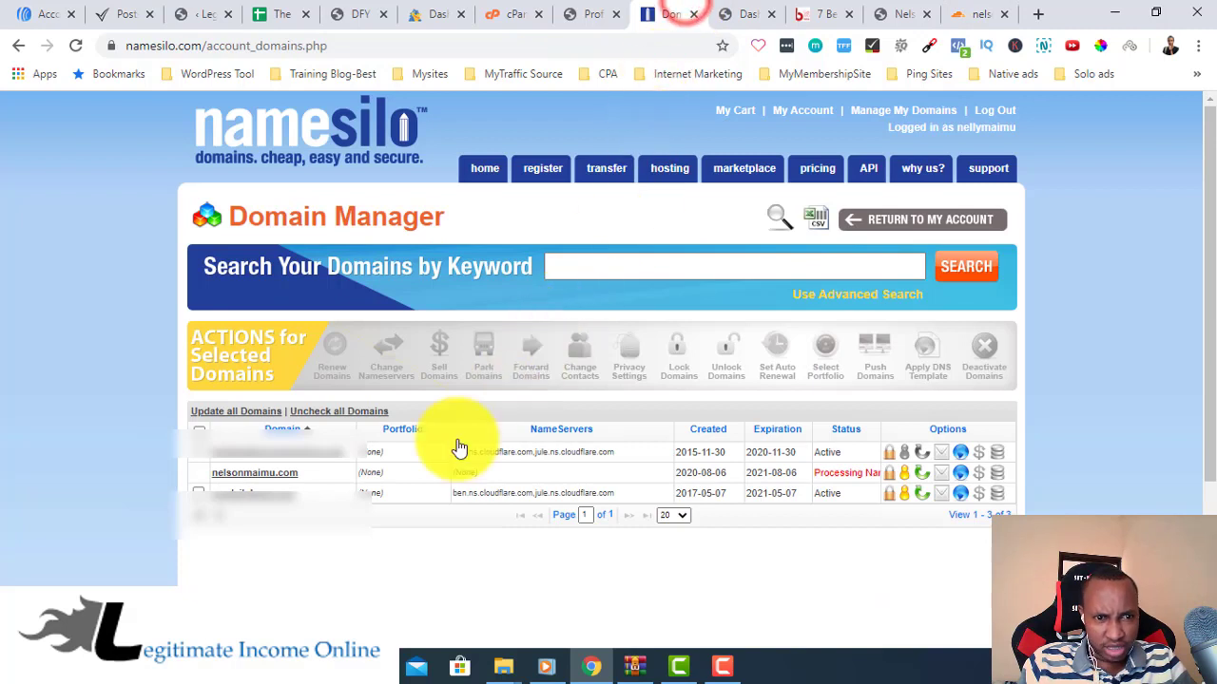
click(75, 44)
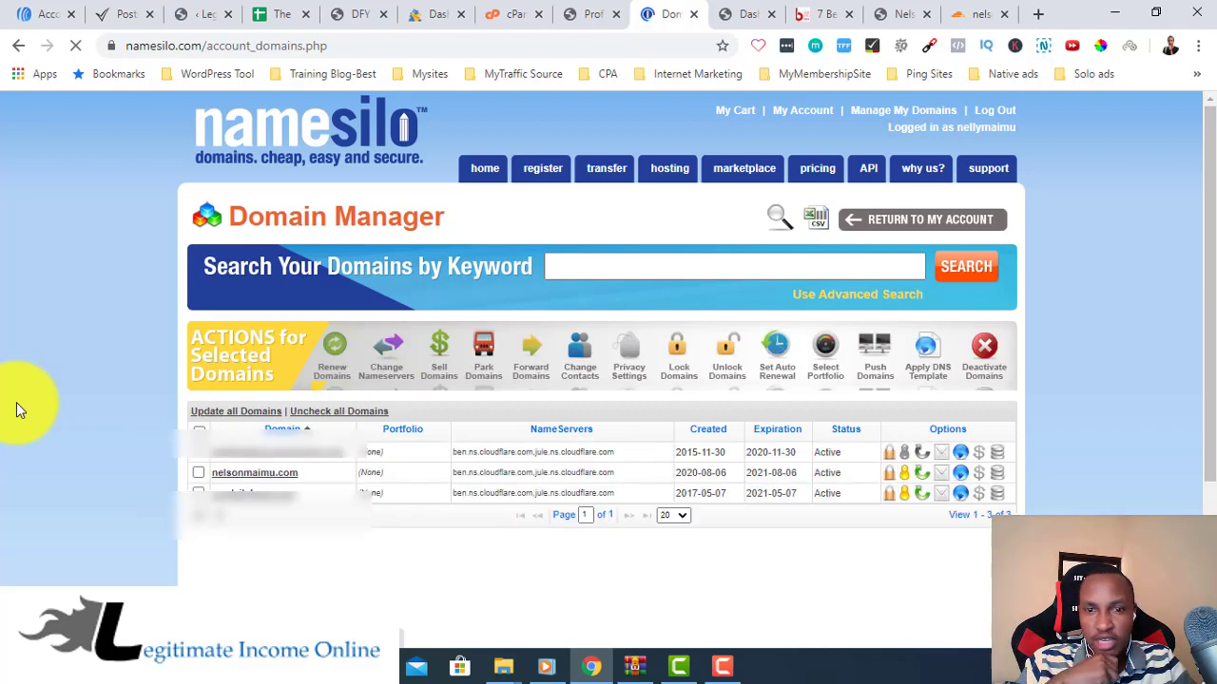
click(795, 496)
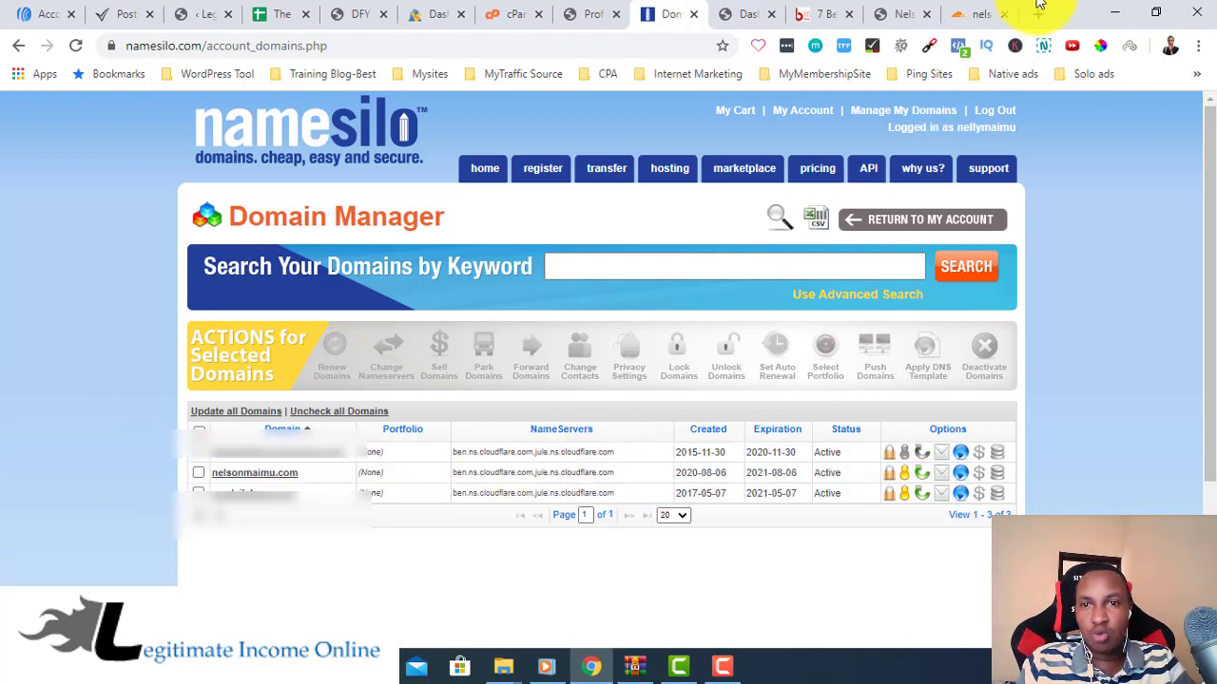
Return to Cloudflare and reload the site's overview to check whether the site has been activated
click(988, 8)
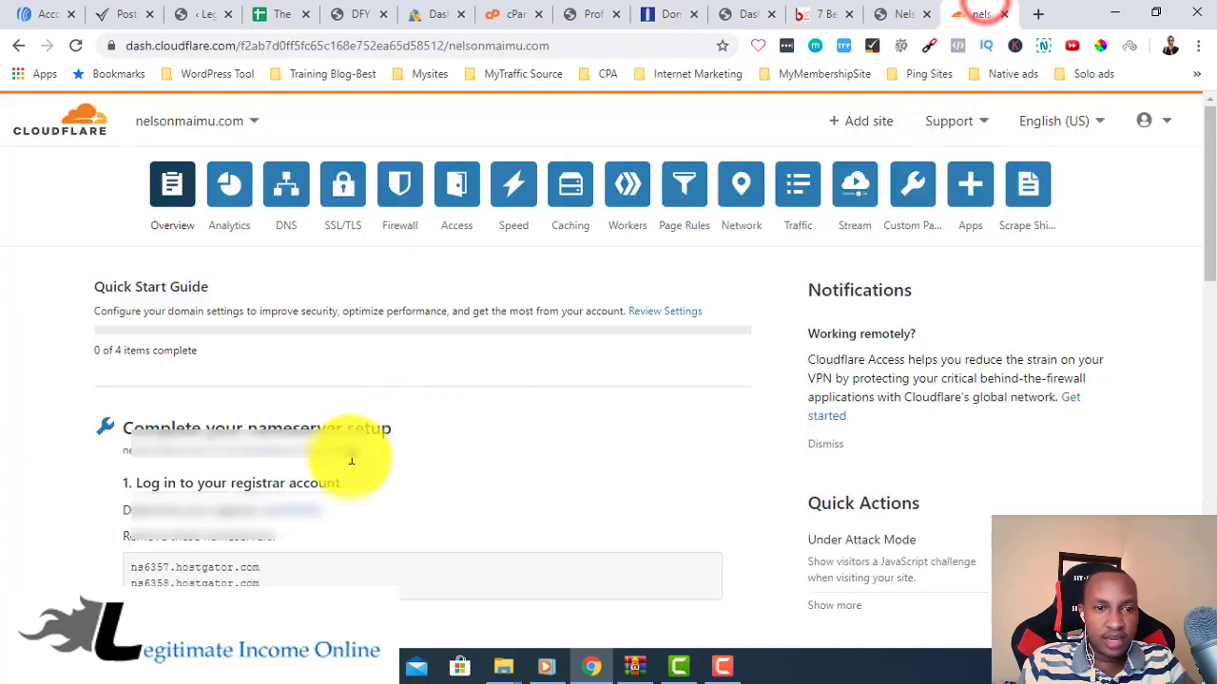
scroll(510, 438, down, 7)
scroll(510, 438, down, 1)
scroll(511, 438, up, 2)
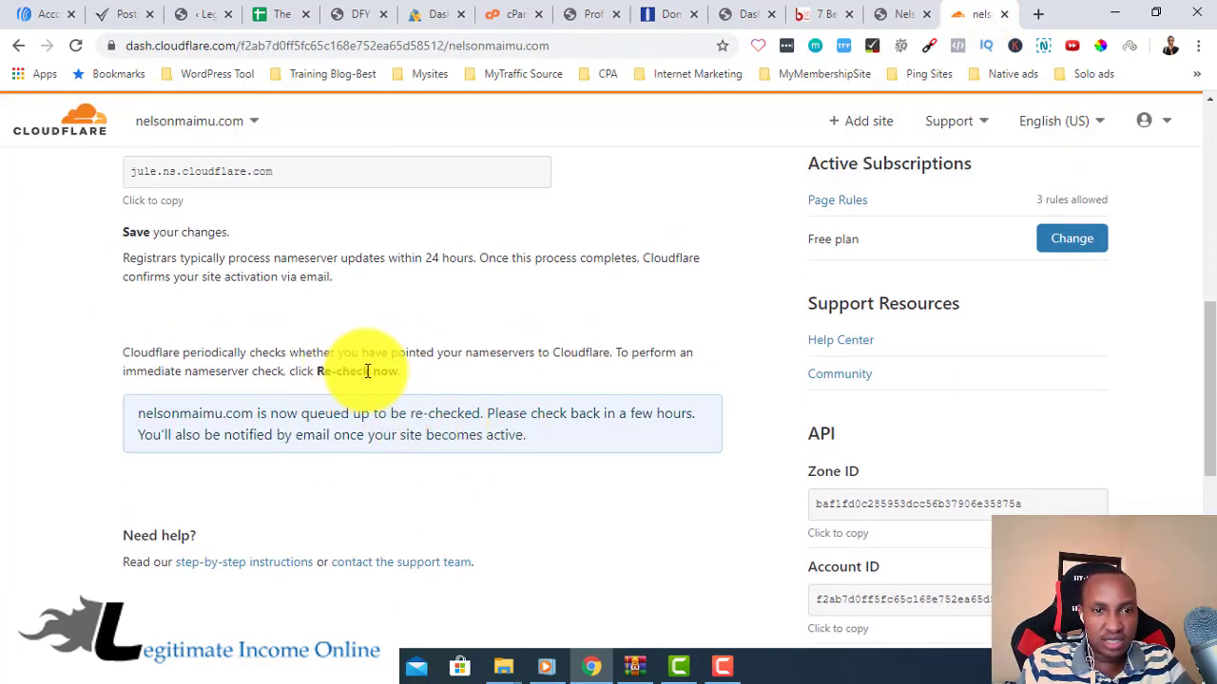
click(68, 44)
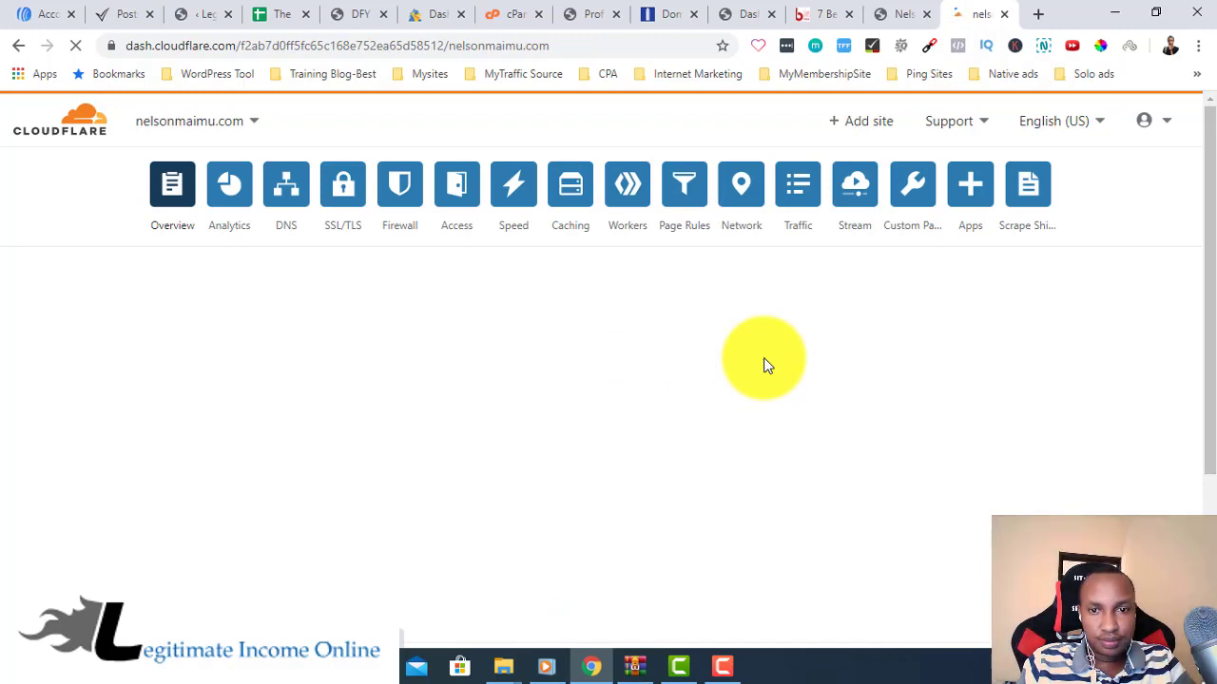
scroll(737, 380, down, 4)
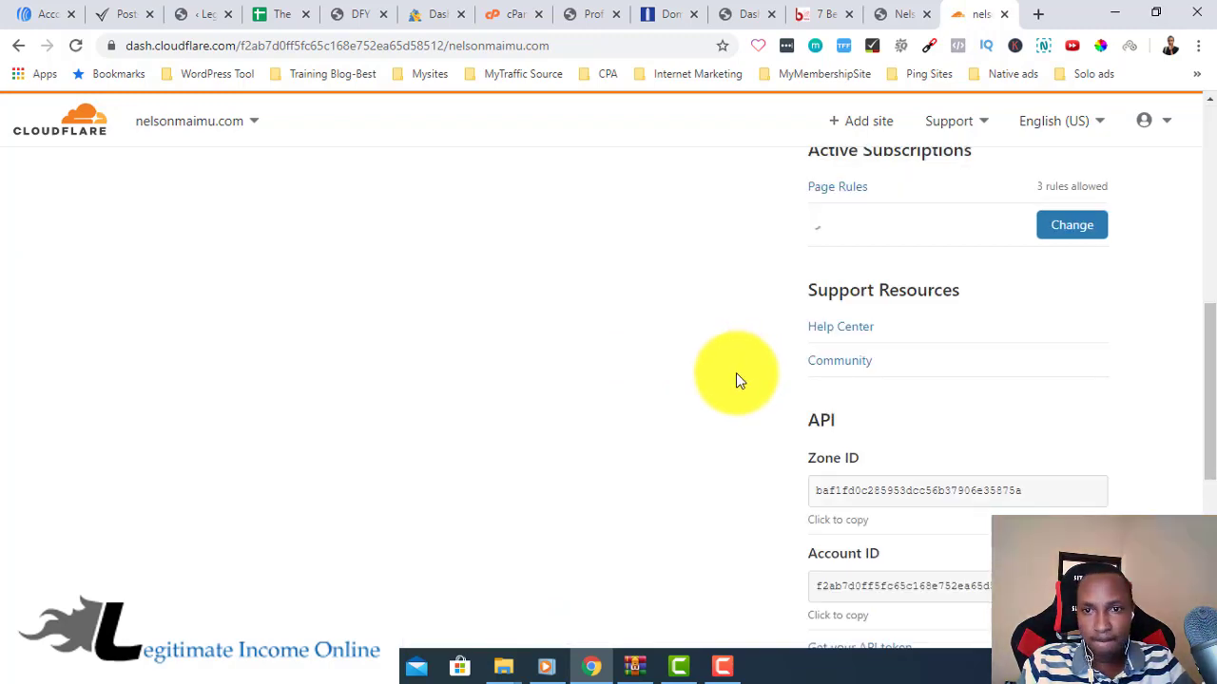
scroll(737, 380, up, 5)
scroll(735, 381, up, 3)
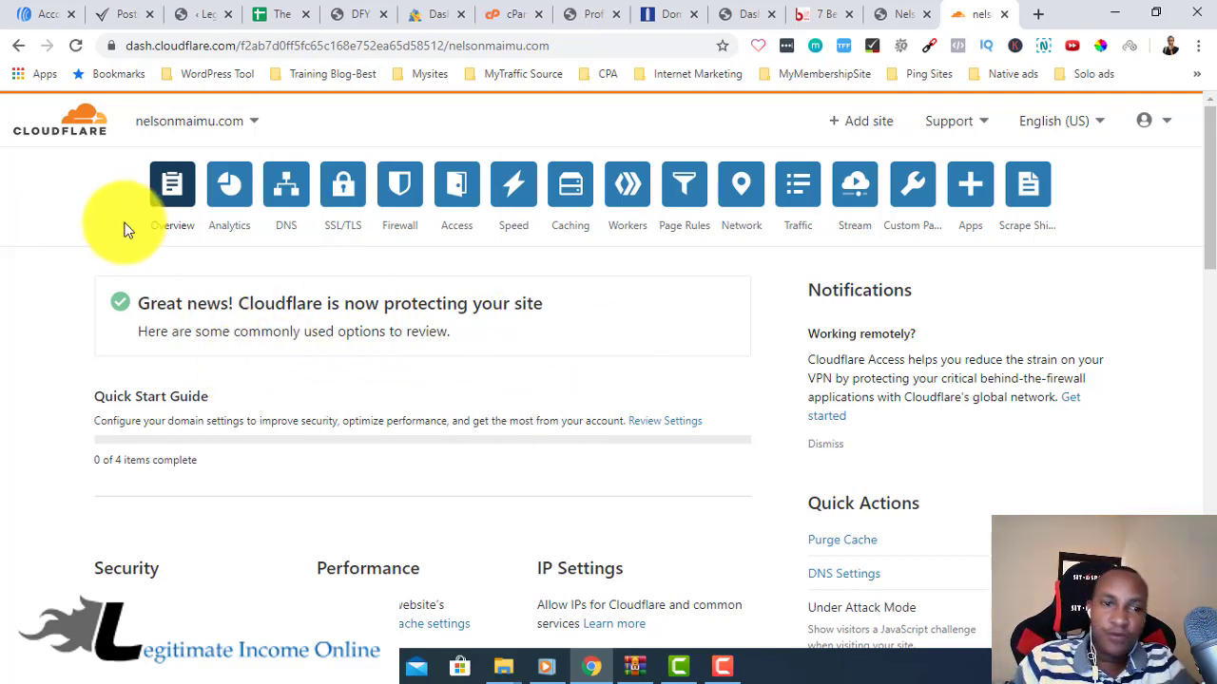
Switch to the site's WordPress admin dashboard and open the page for adding new plugins
click(744, 10)
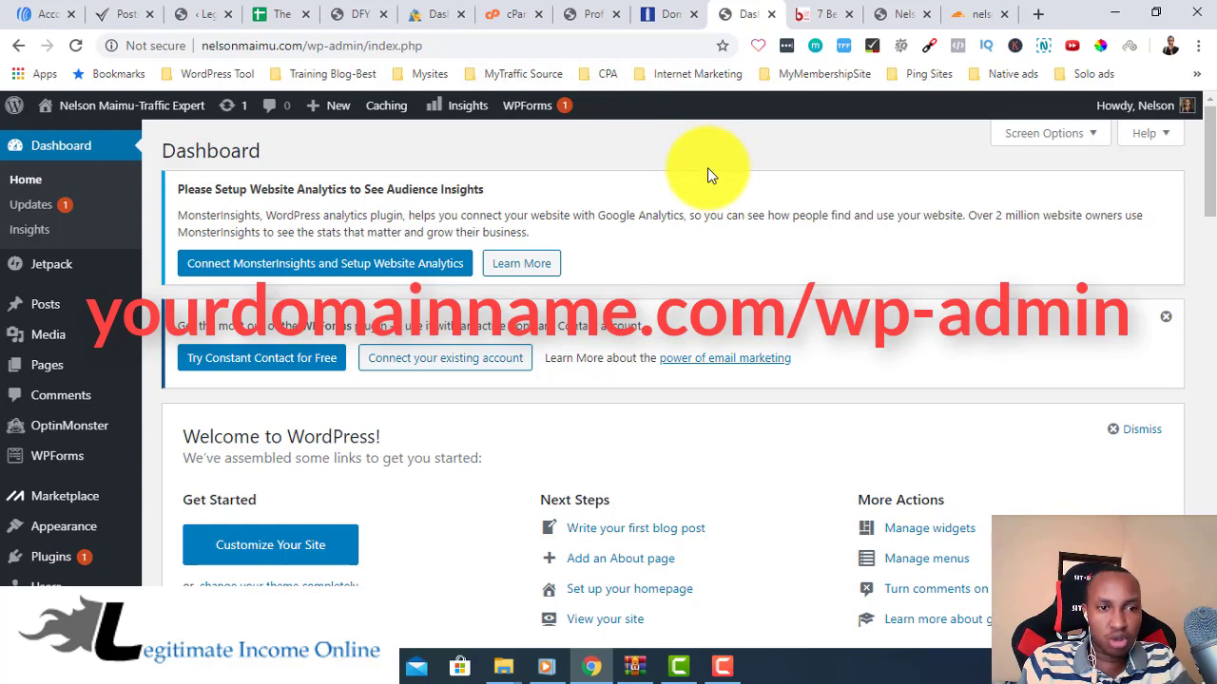
scroll(727, 181, down, 1)
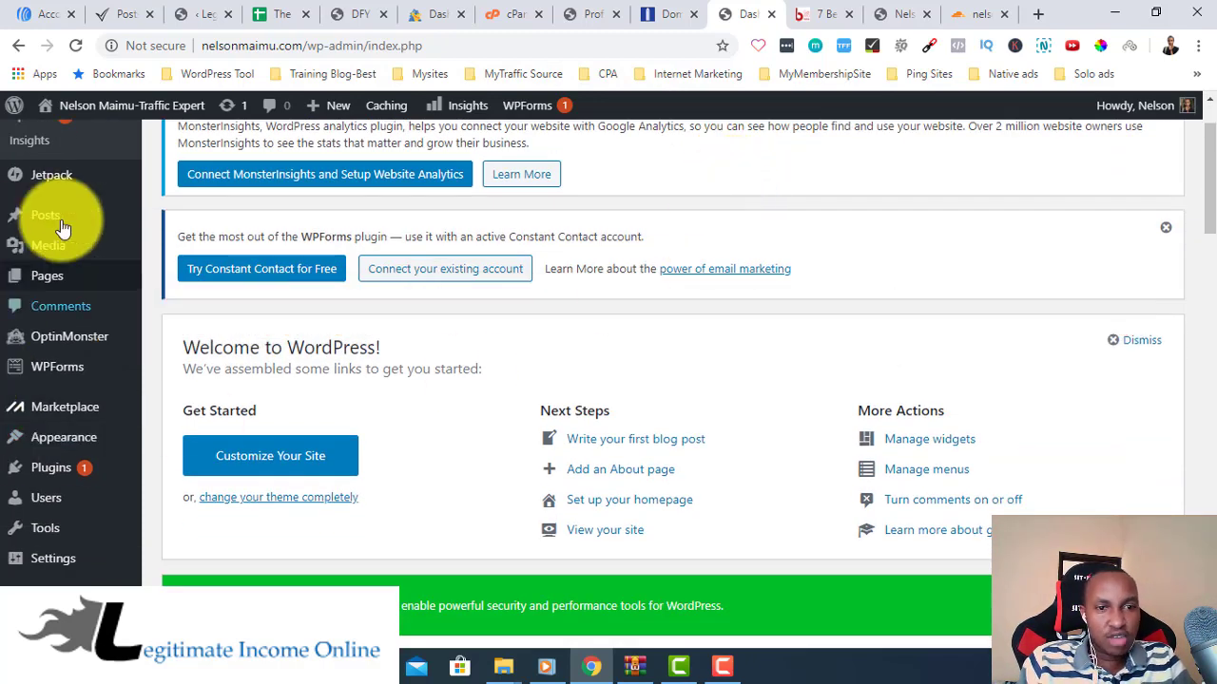
scroll(38, 313, down, 1)
mouse_move(13, 428)
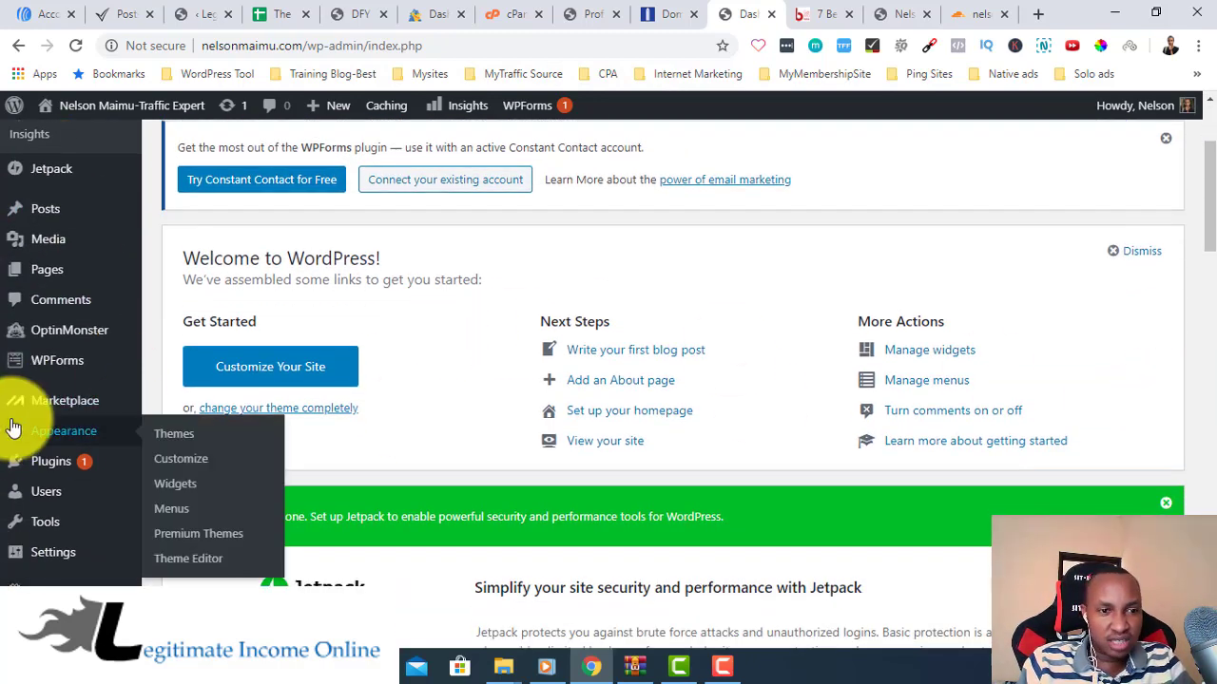
scroll(82, 299, up, 2)
mouse_move(82, 297)
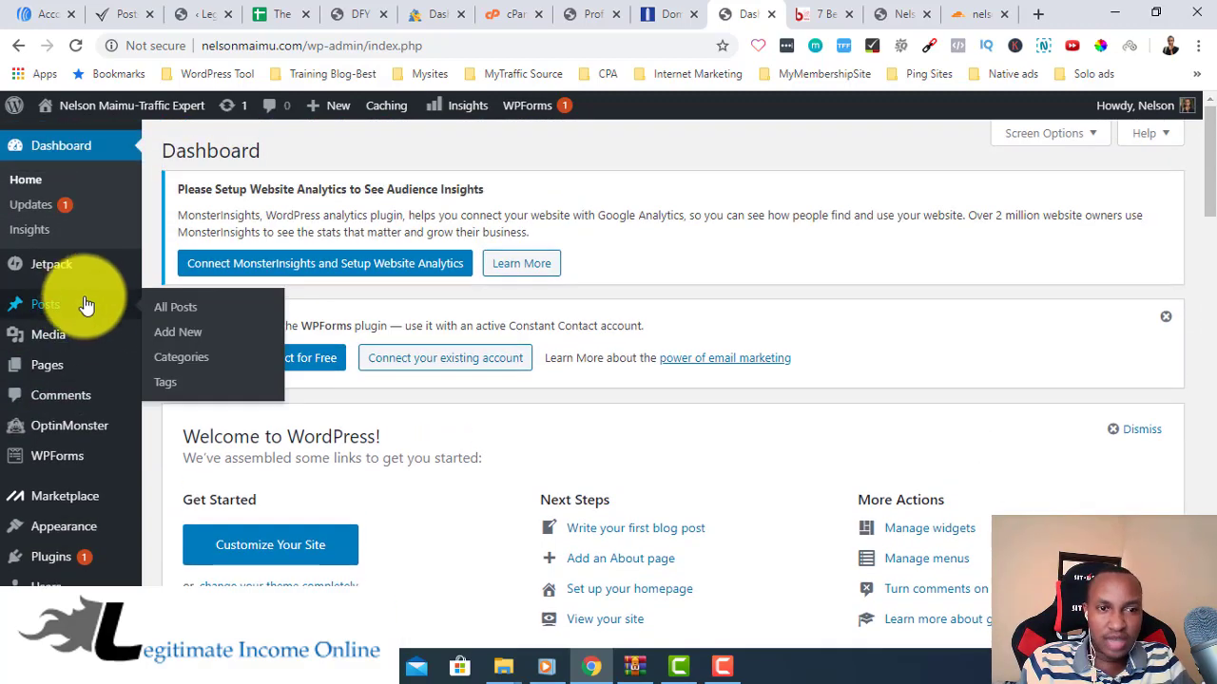
mouse_move(89, 357)
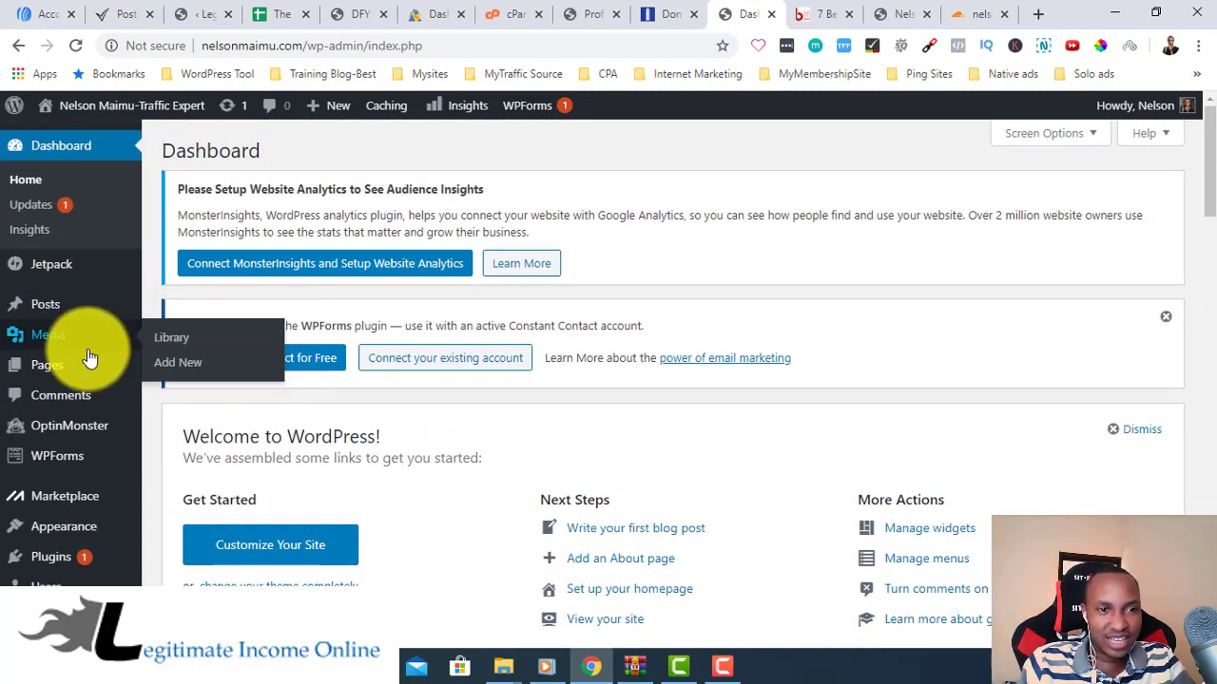
scroll(88, 357, down, 1)
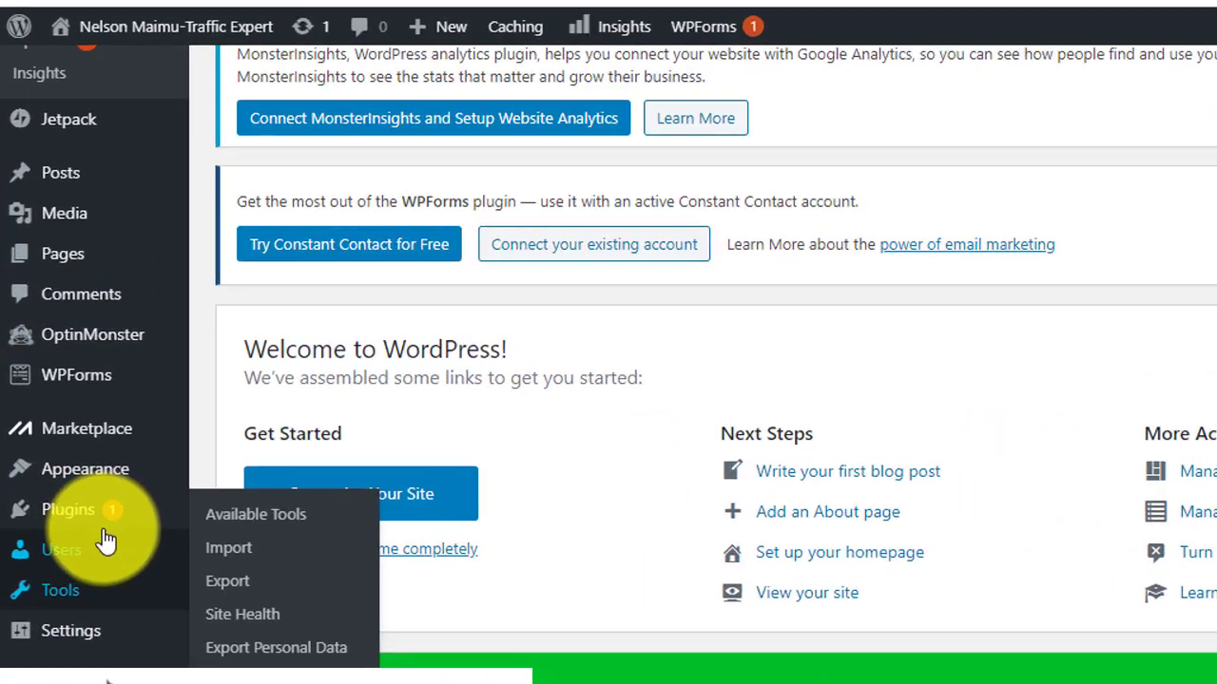
mouse_move(104, 523)
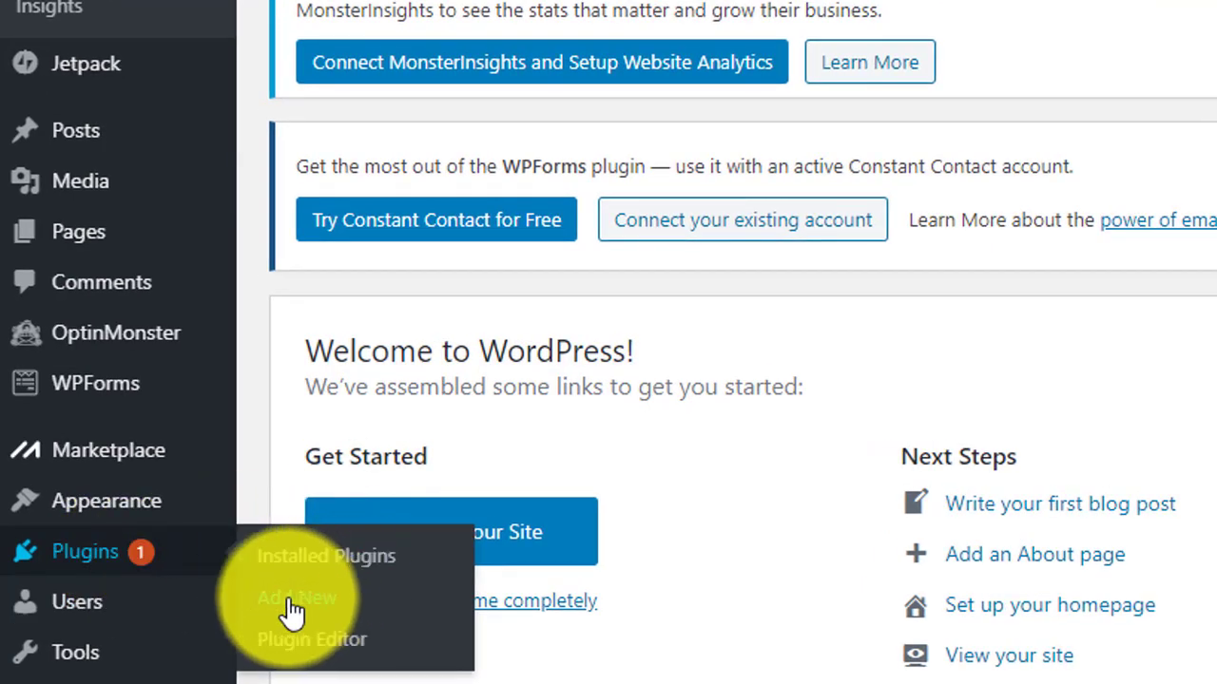
click(317, 599)
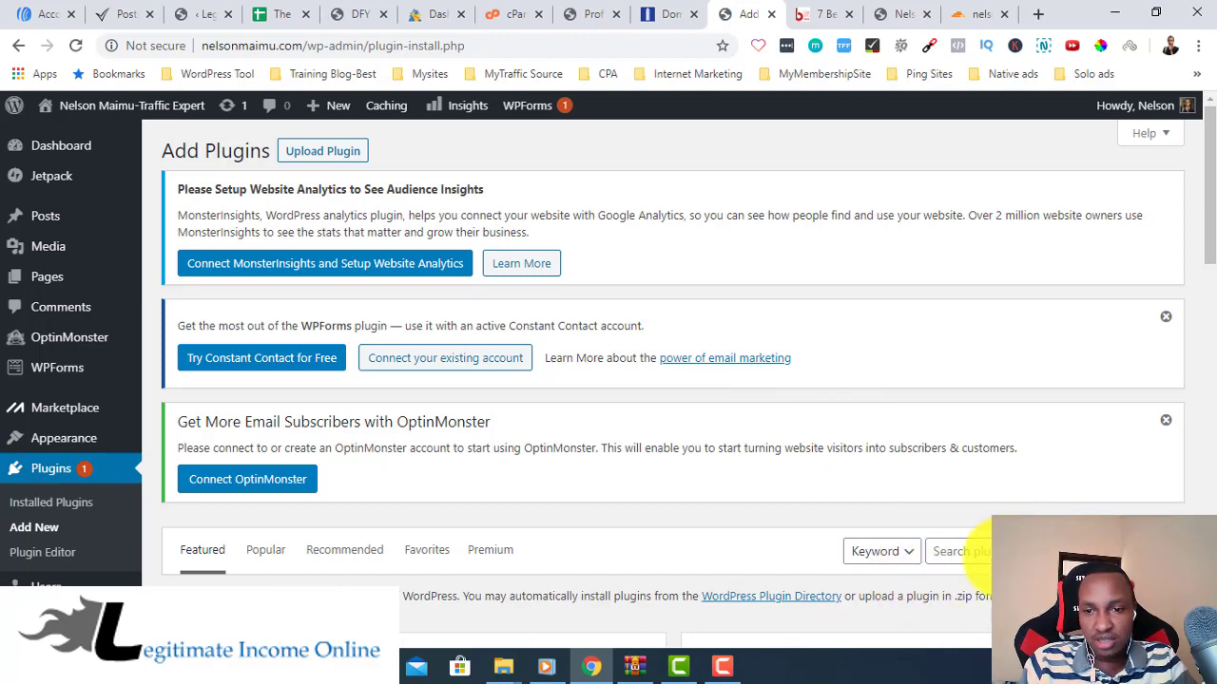
Search the WordPress plugin directory for "cloudflare" and look through the results for Cloudflare Flexible SSL
click(979, 551)
text(clo)
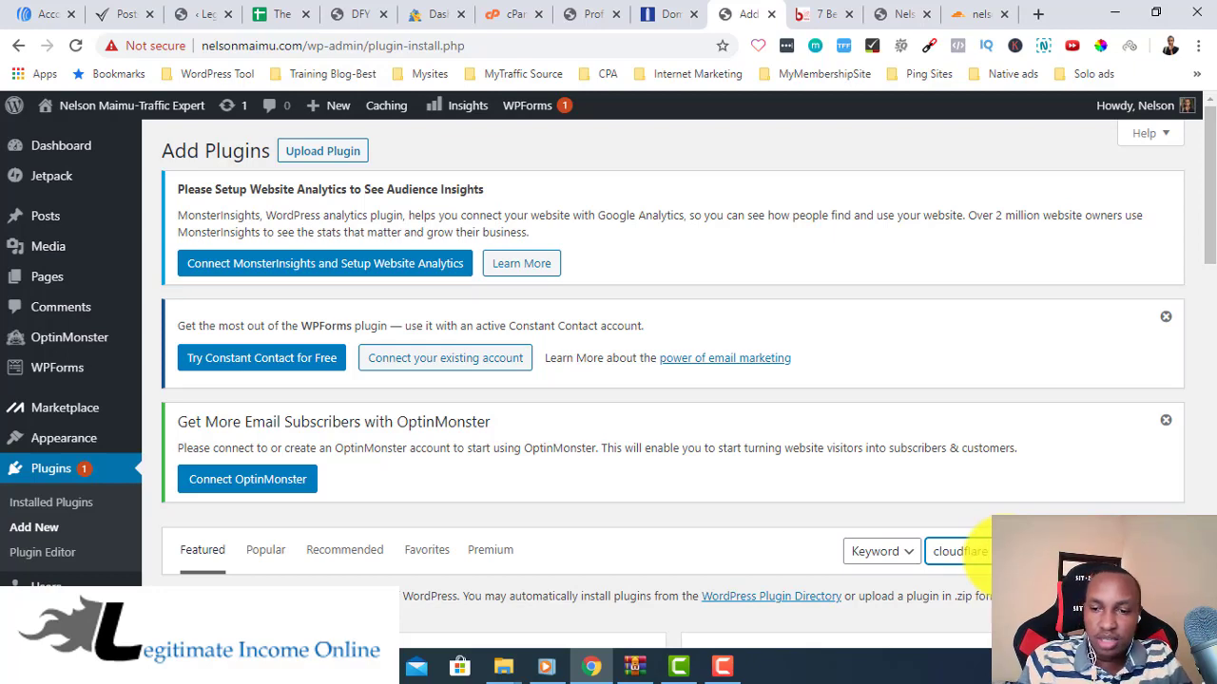
text(udflare)
scroll(774, 535, down, 1)
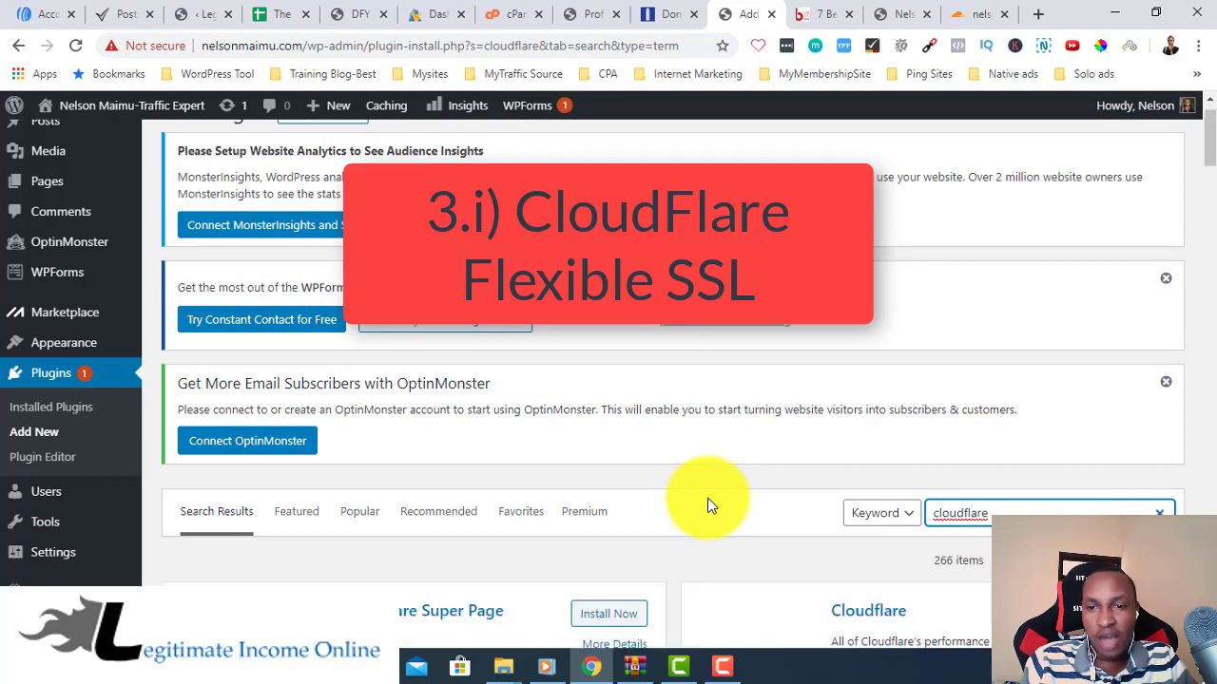
scroll(708, 505, down, 2)
scroll(707, 505, down, 3)
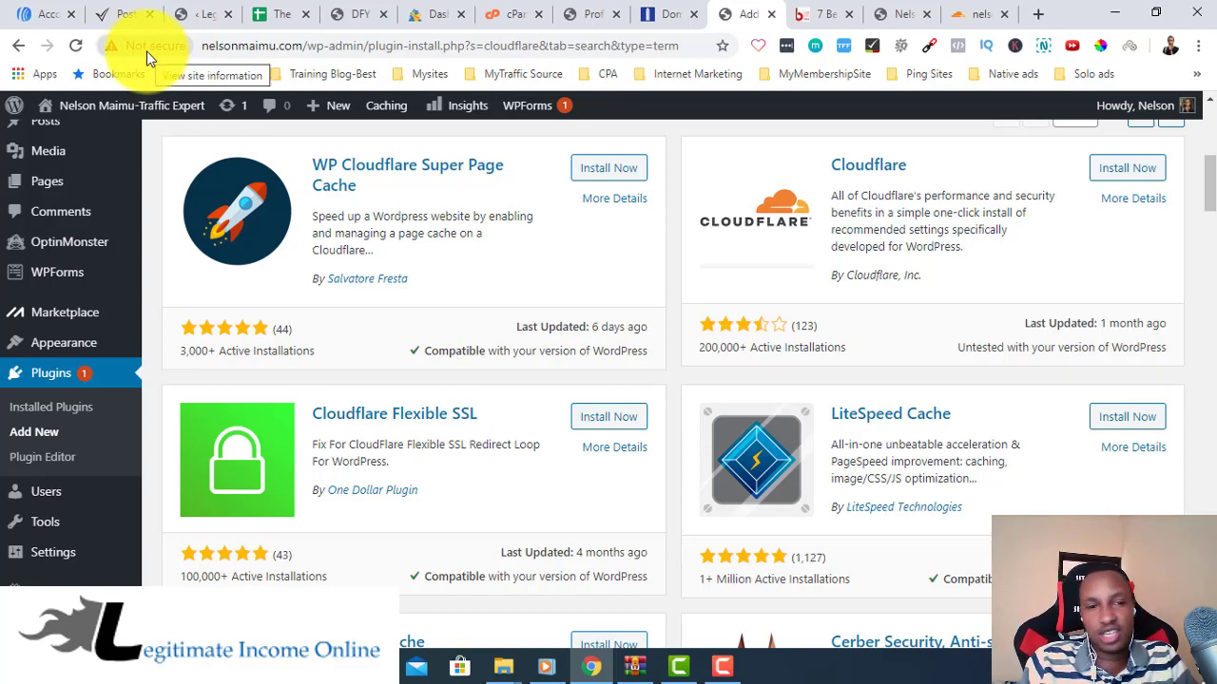
Install and activate the Cloudflare Flexible SSL plugin, then check its entry in the installed plugins list
drag(164, 382, 202, 513)
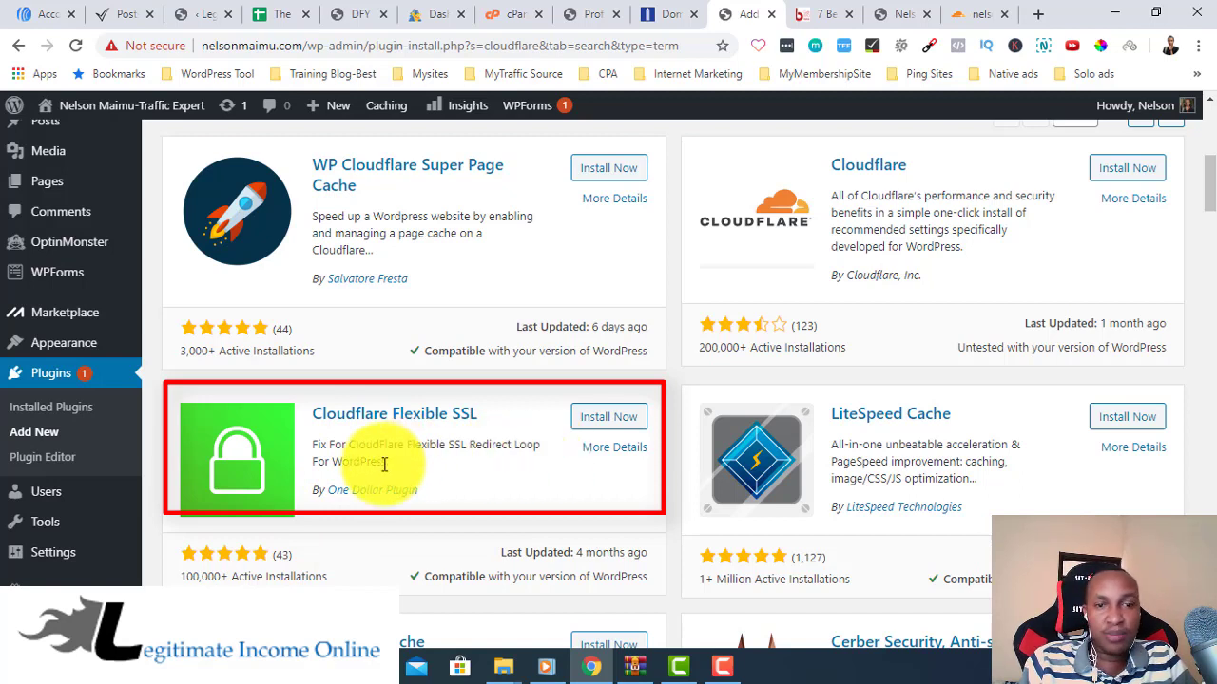
click(613, 421)
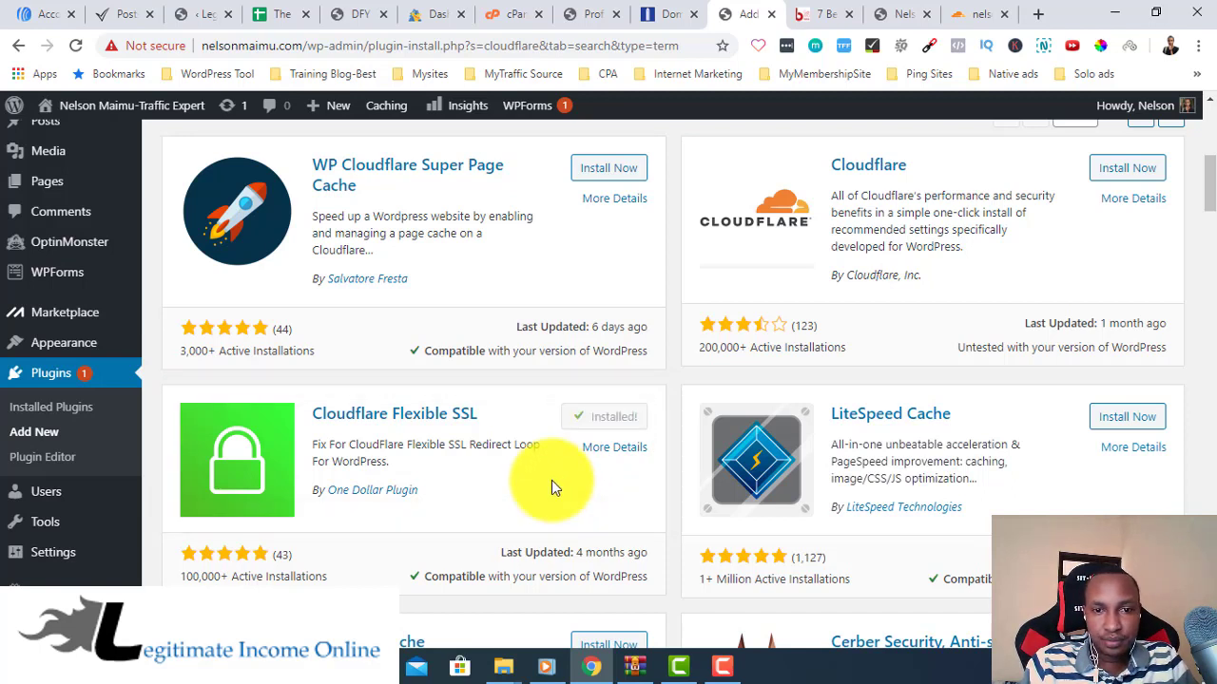
click(615, 417)
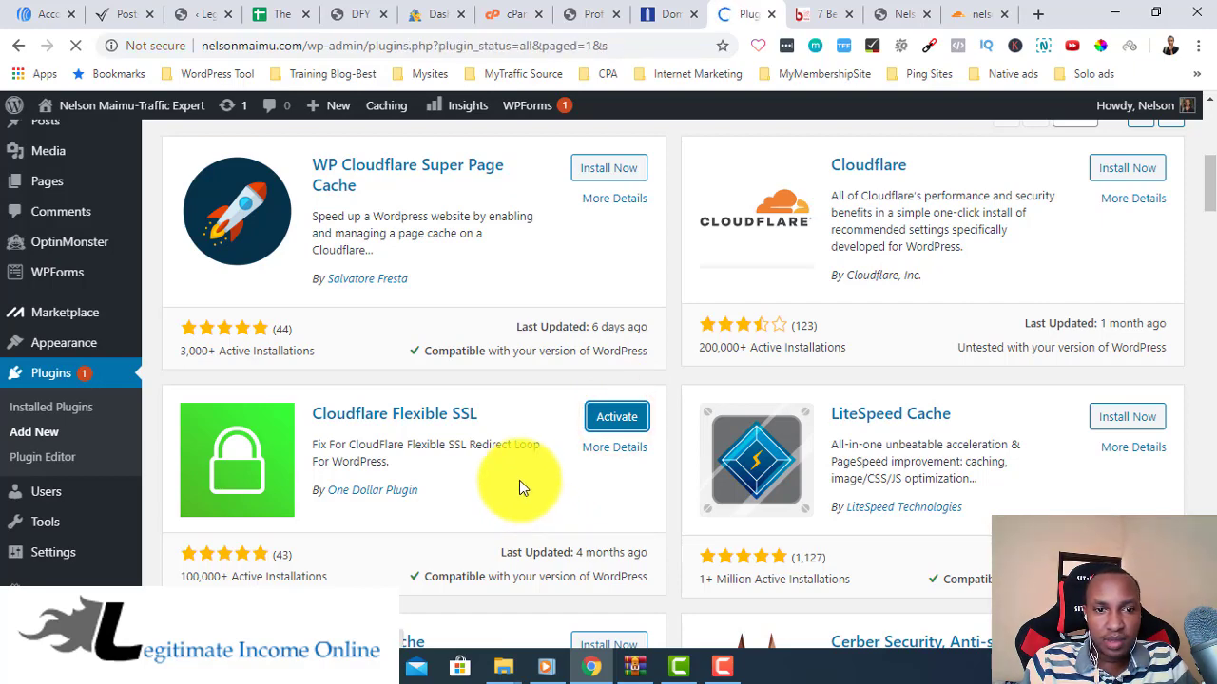
scroll(868, 501, down, 3)
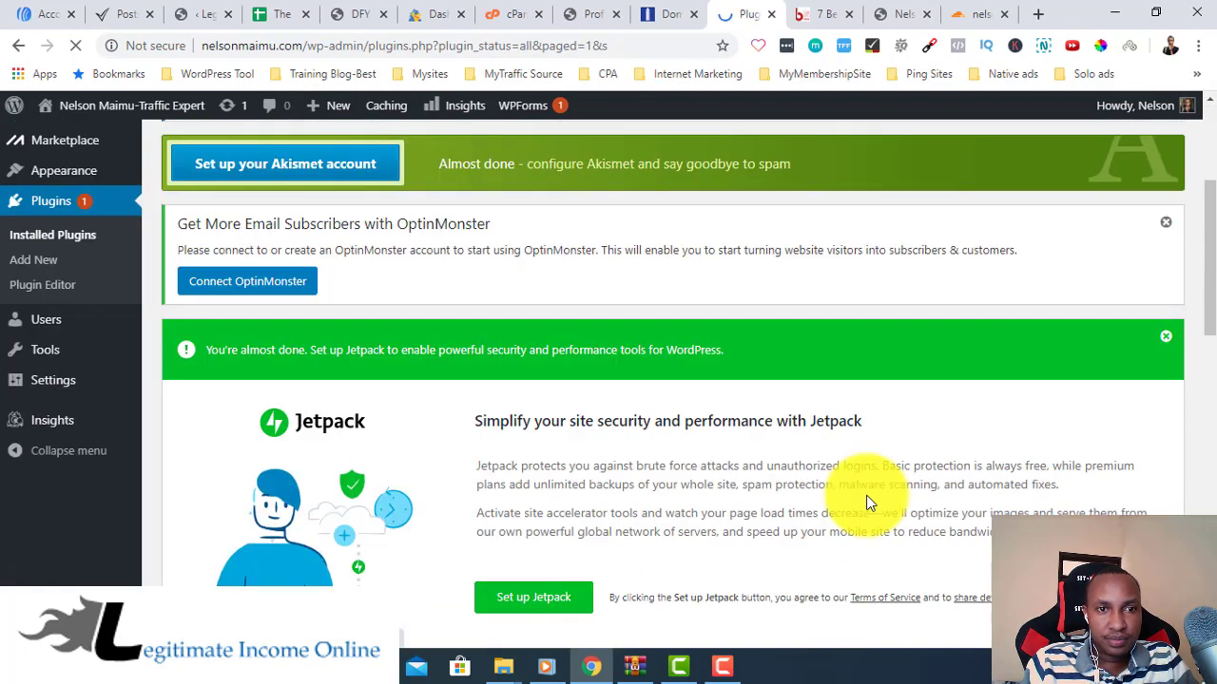
scroll(869, 502, up, 1)
scroll(868, 495, down, 3)
scroll(868, 495, up, 3)
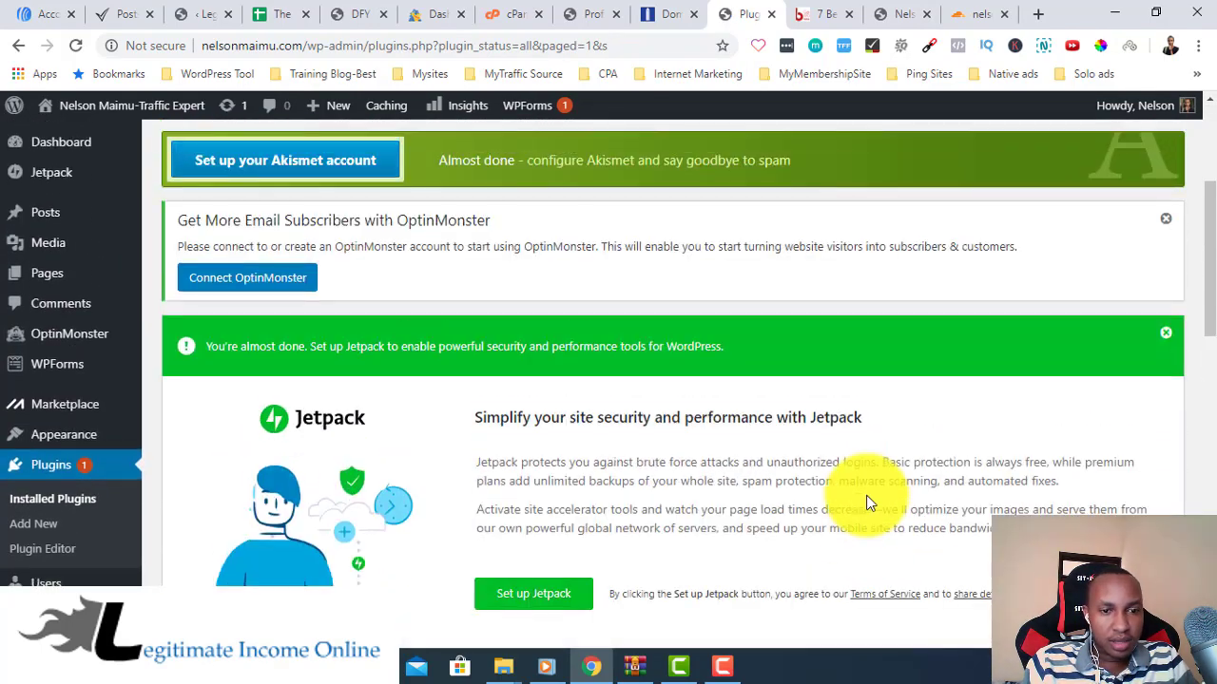
scroll(868, 495, down, 7)
scroll(866, 502, up, 2)
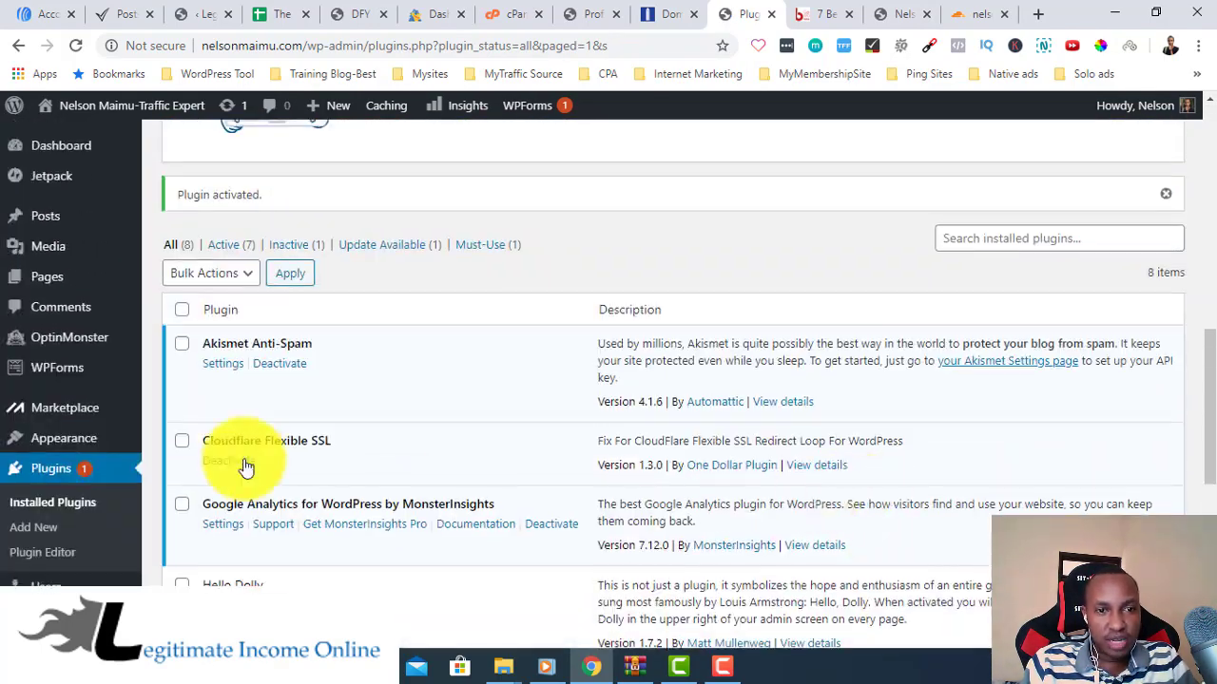
Switch to Cloudflare and set the site's SSL/TLS encryption mode to Flexible
click(982, 11)
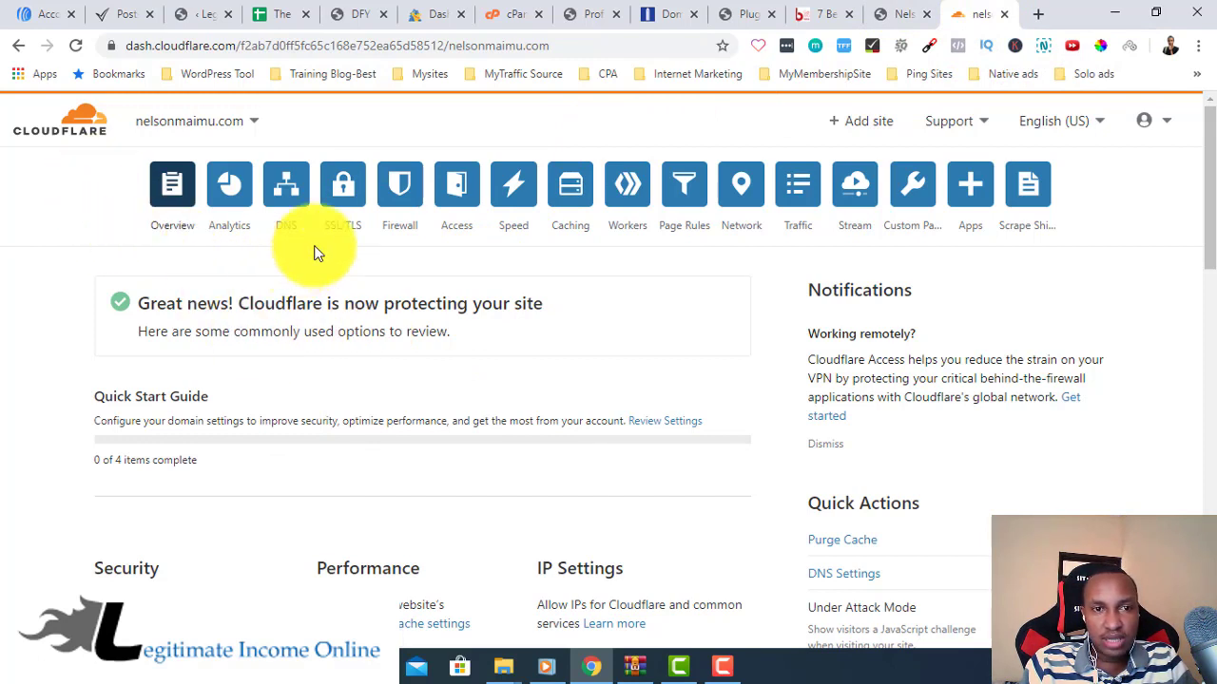
click(344, 193)
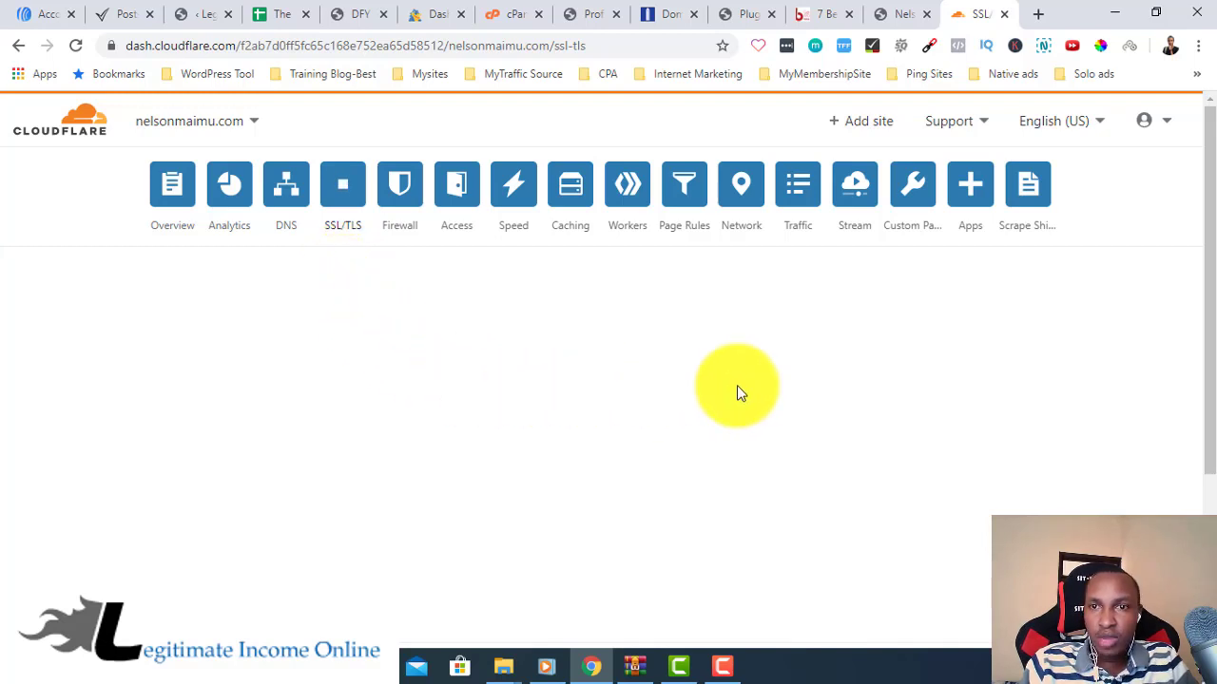
scroll(331, 418, down, 1)
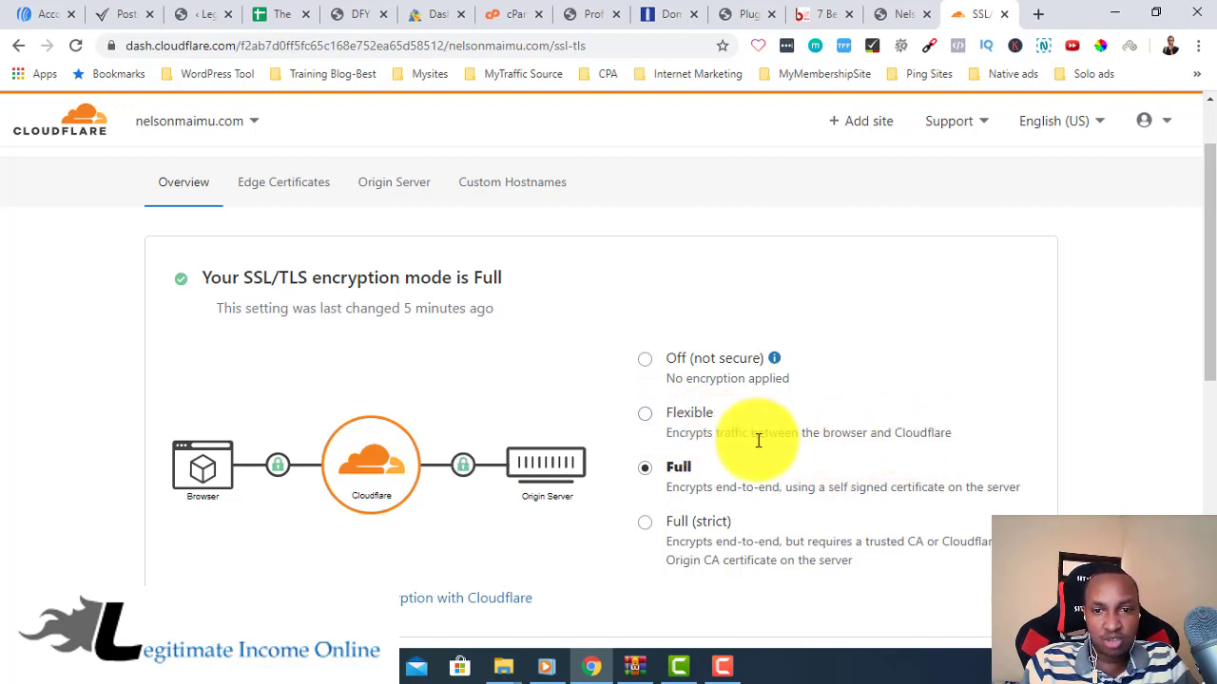
click(644, 414)
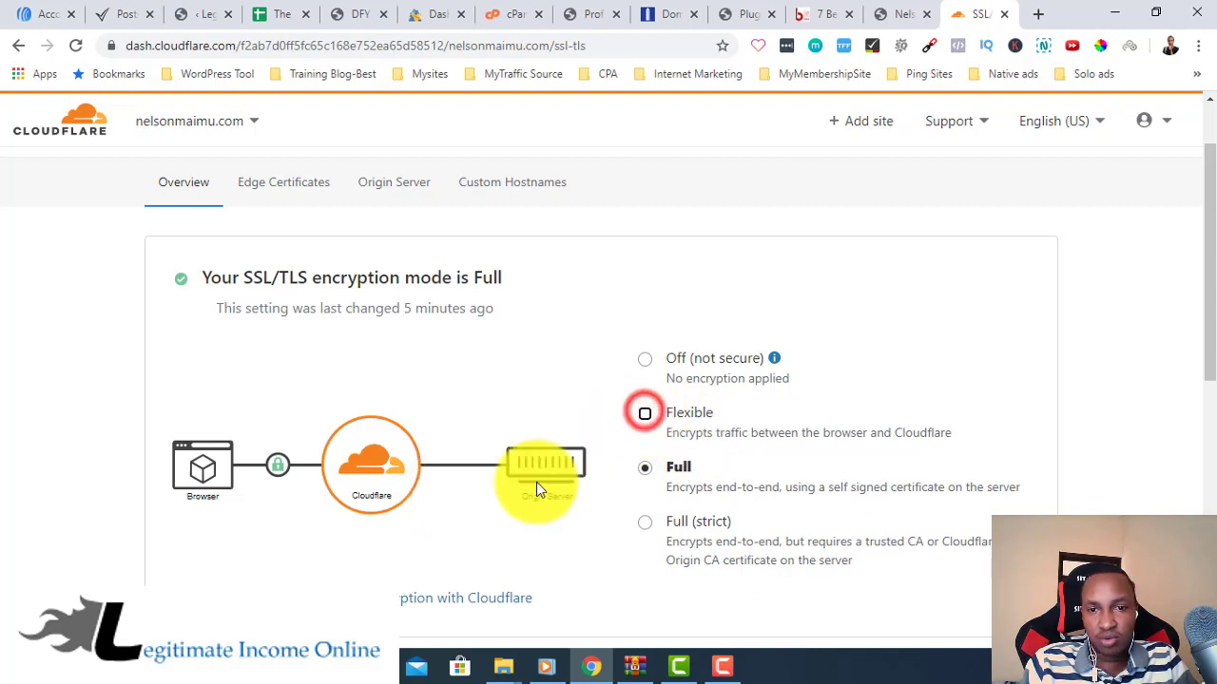
click(648, 413)
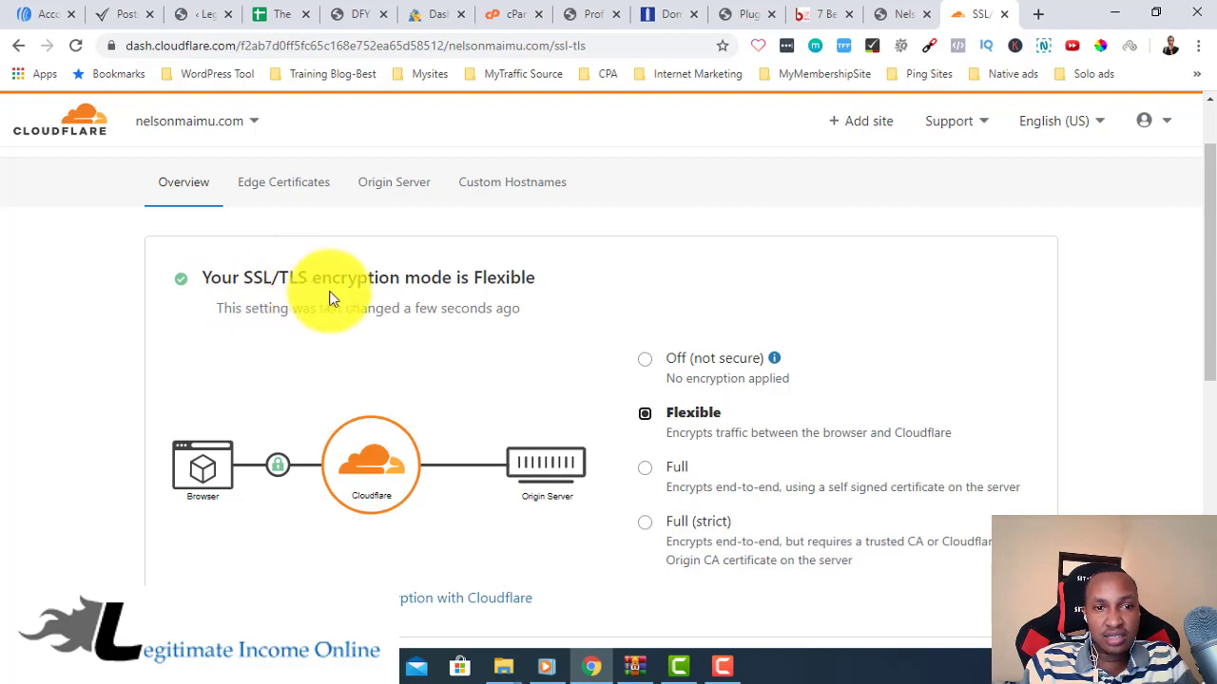
Review Cloudflare's SSL/TLS overview for the site and return to the installed plugins list in WordPress
scroll(1109, 320, down, 3)
scroll(1108, 320, up, 2)
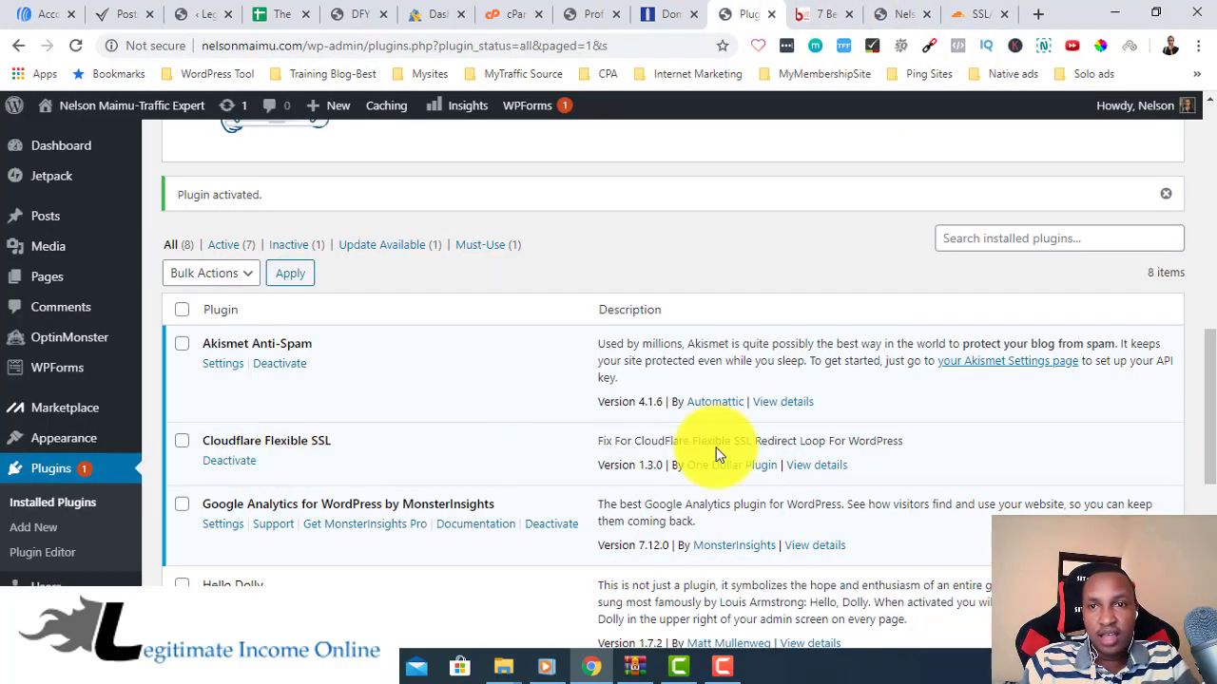
click(979, 13)
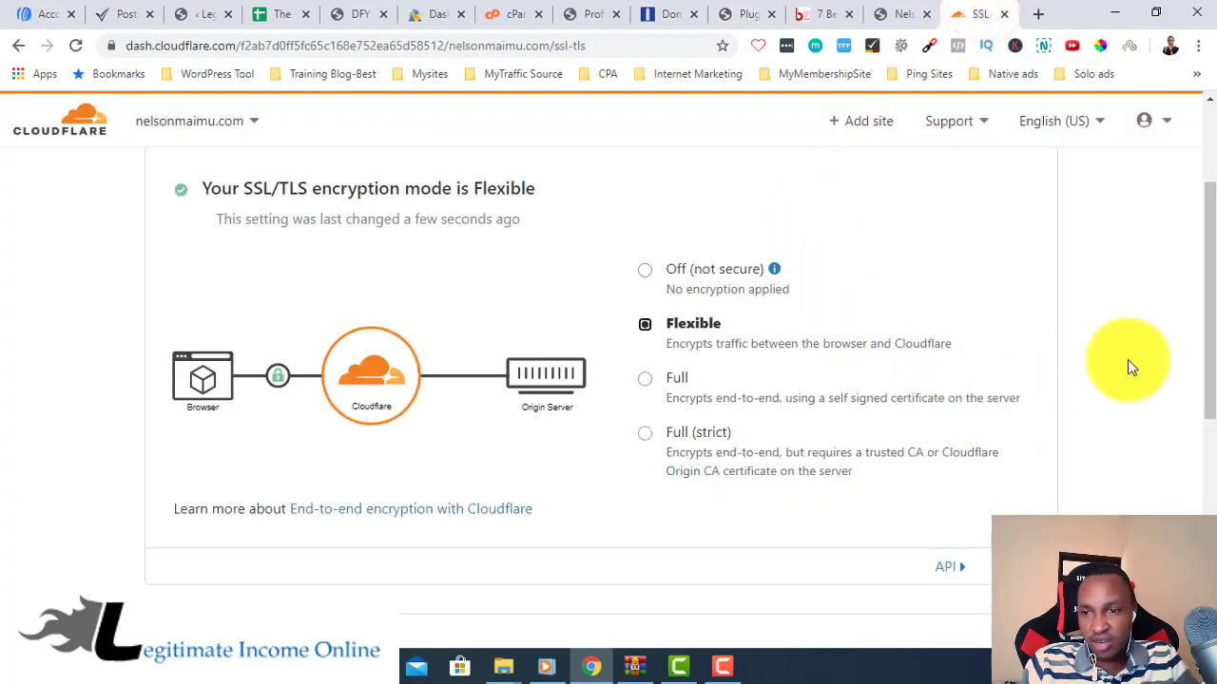
scroll(1127, 367, down, 5)
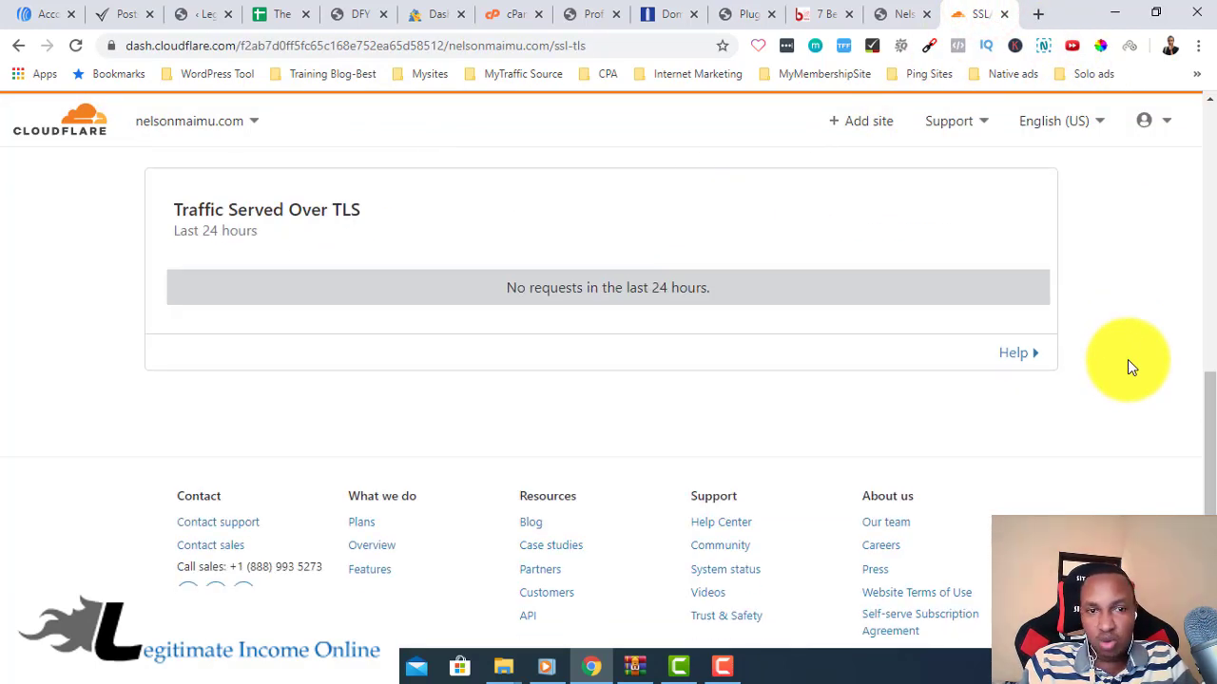
scroll(1129, 367, up, 5)
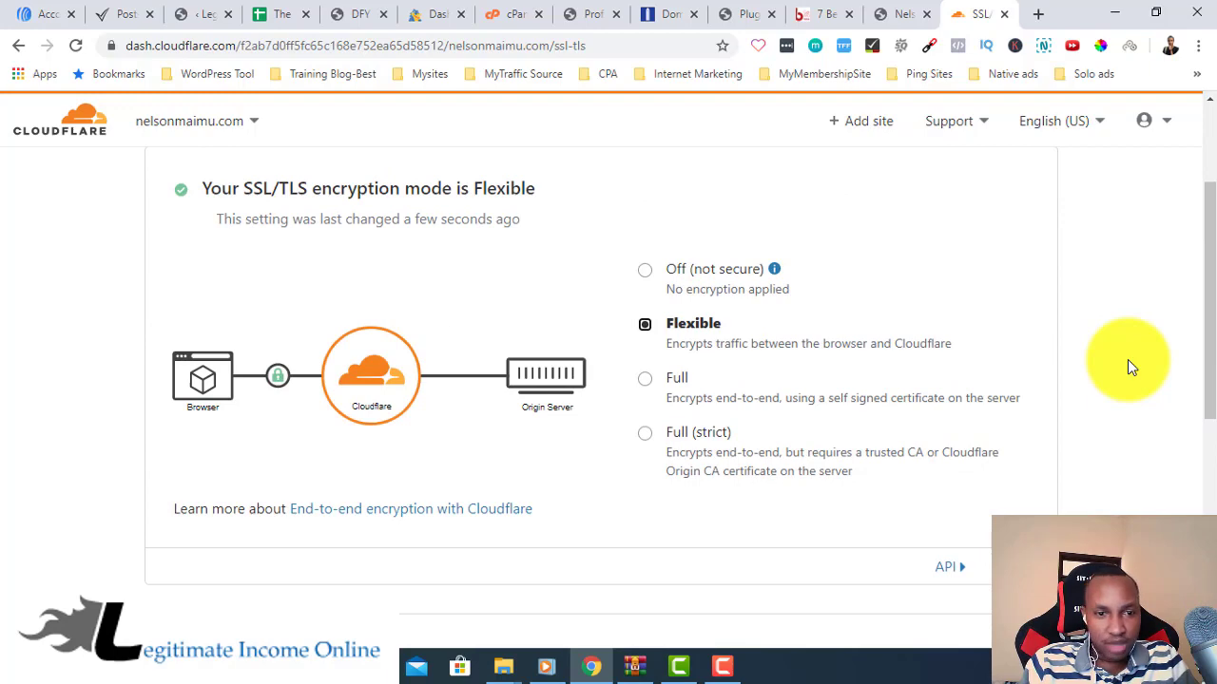
scroll(1129, 363, down, 3)
scroll(1129, 363, up, 2)
scroll(1129, 365, up, 3)
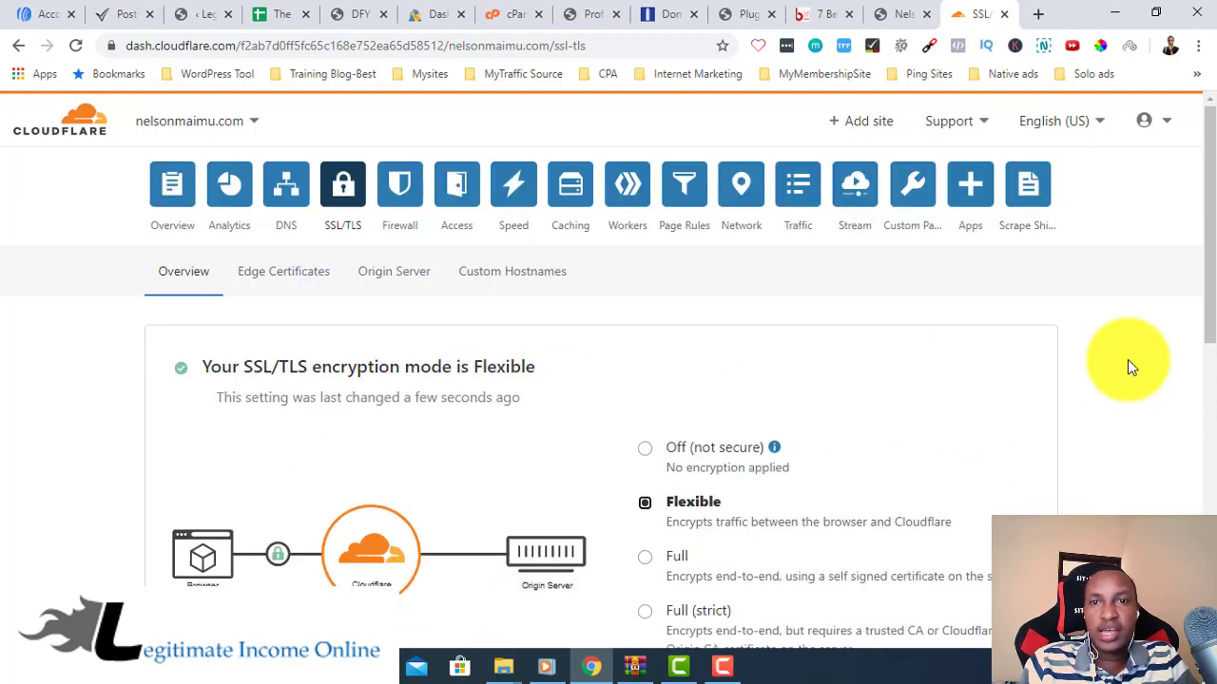
click(722, 8)
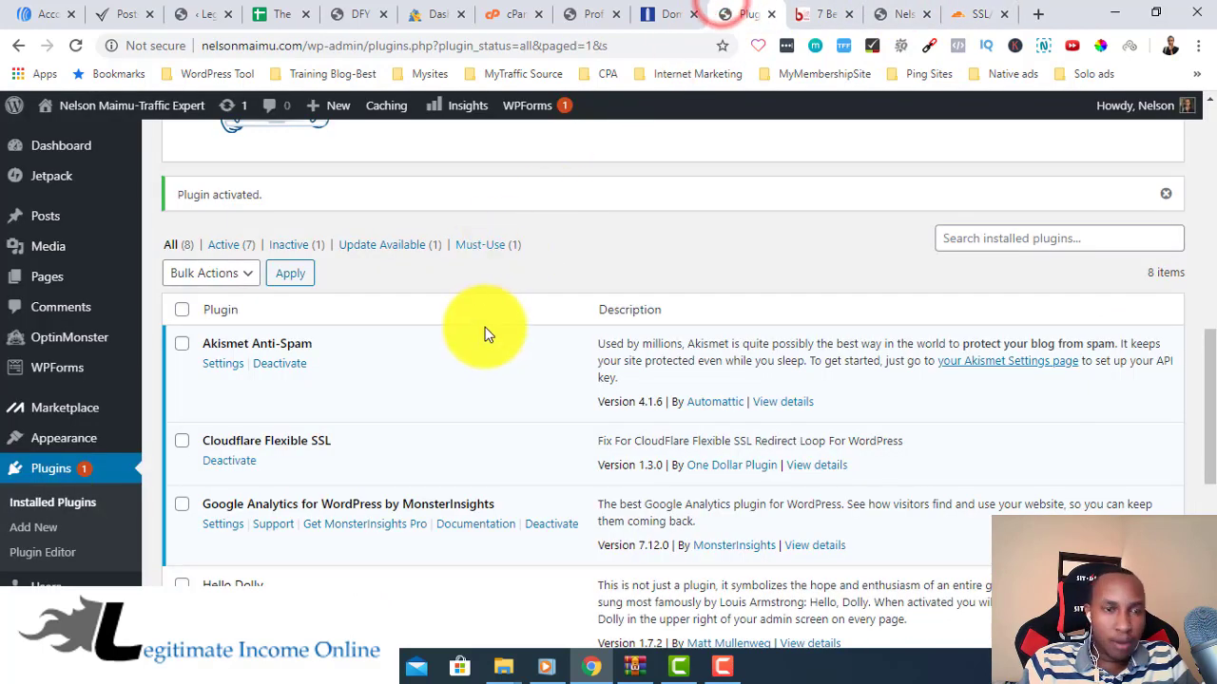